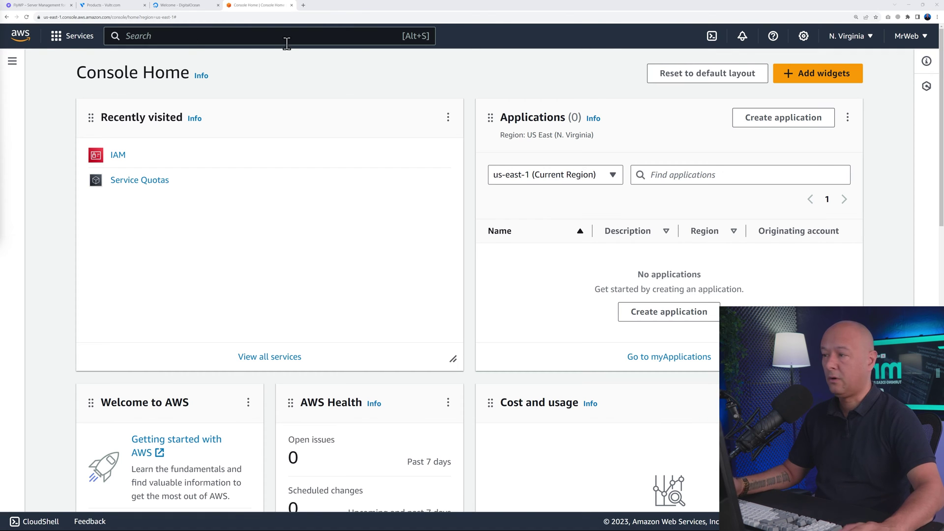
Step: Browse the AWS services list, view the Front-end Web & Mobile services, then close it
left_click(71, 39)
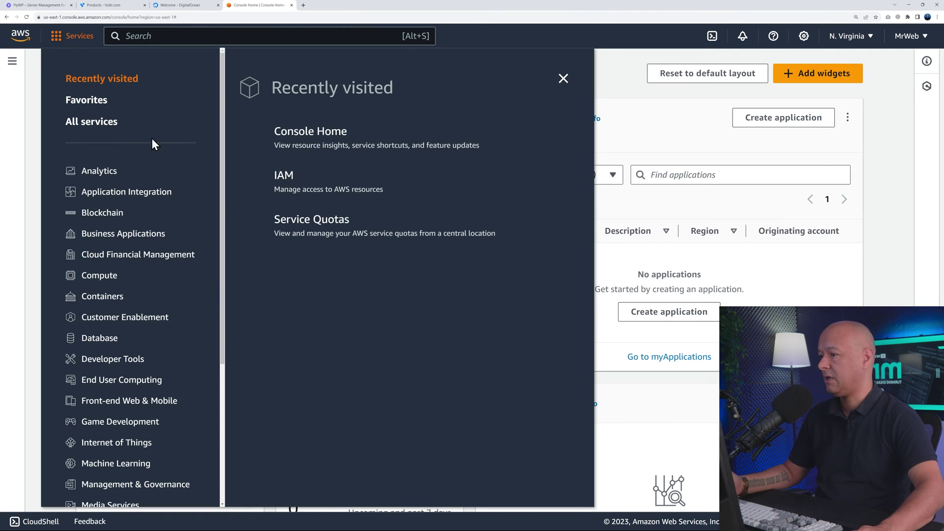
scroll(172, 358, "down", 4)
scroll(179, 400, "up", 4)
scroll(180, 401, "up", 1)
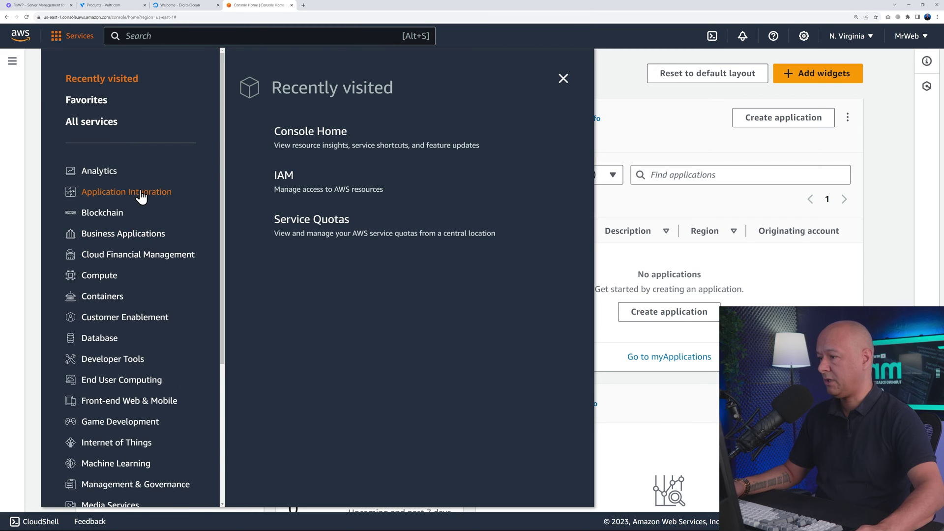
scroll(141, 195, "down", 2)
scroll(178, 246, "down", 3)
scroll(176, 289, "down", 1)
left_click(153, 283)
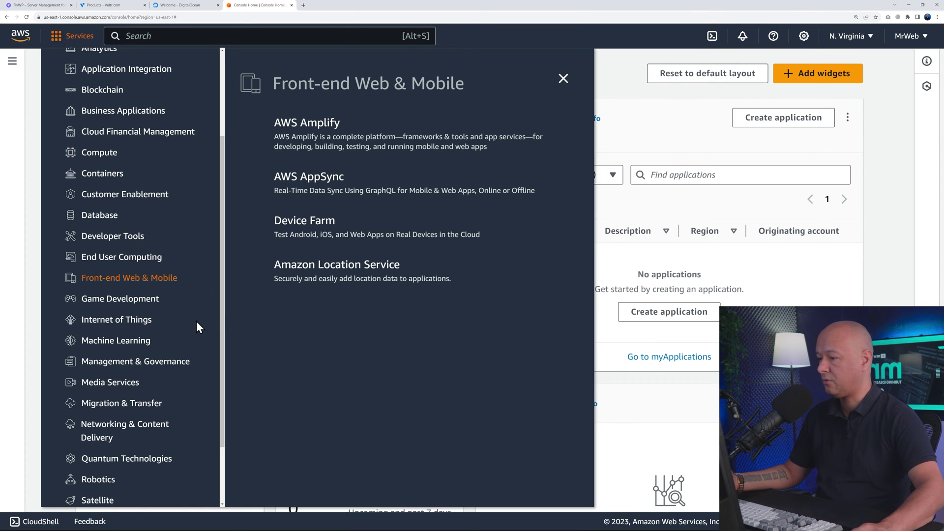
left_click(563, 79)
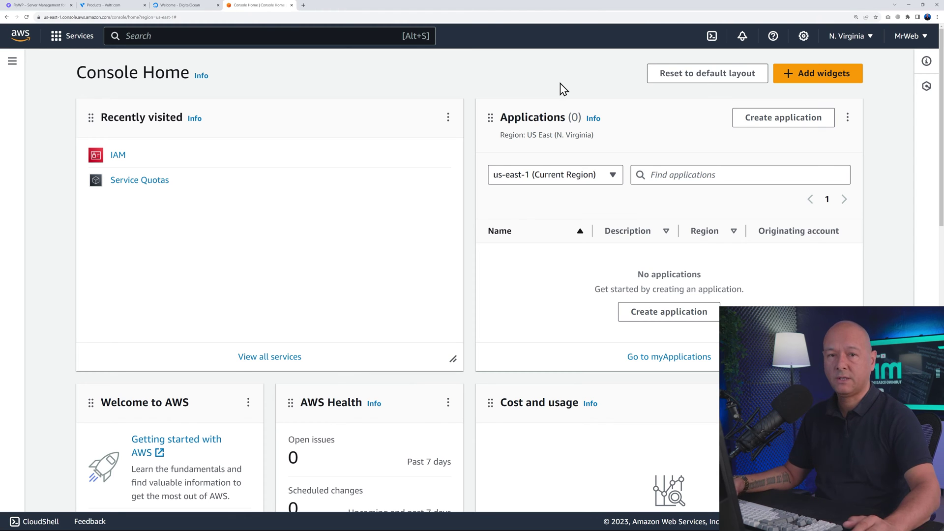
Step: In Vultr, expand Cloud Storage, toggle Network open and closed, then go to DigitalOcean's welcome page
left_click(116, 7)
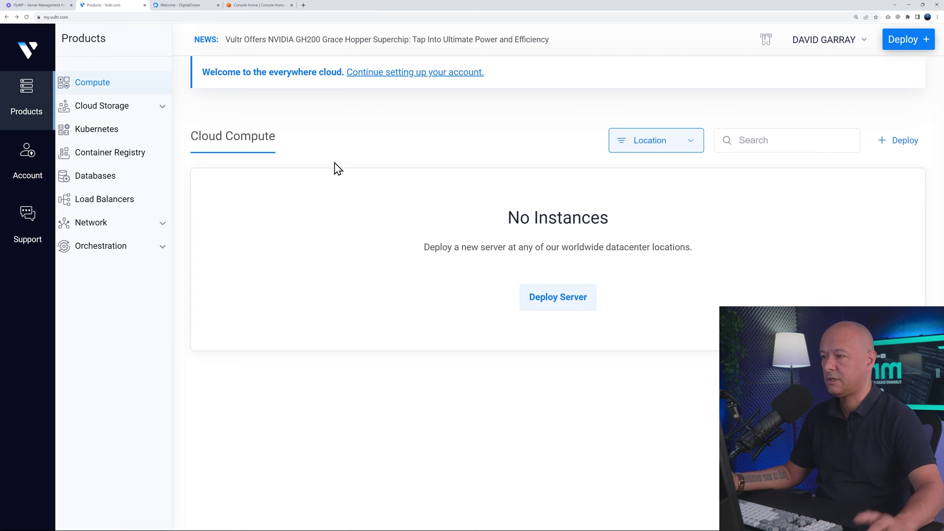
left_click(166, 112)
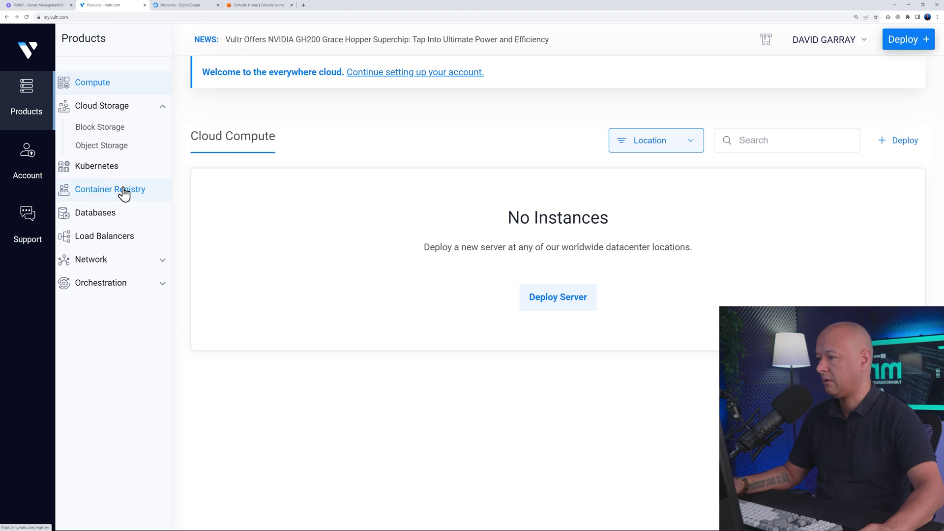
left_click(164, 269)
left_click(164, 266)
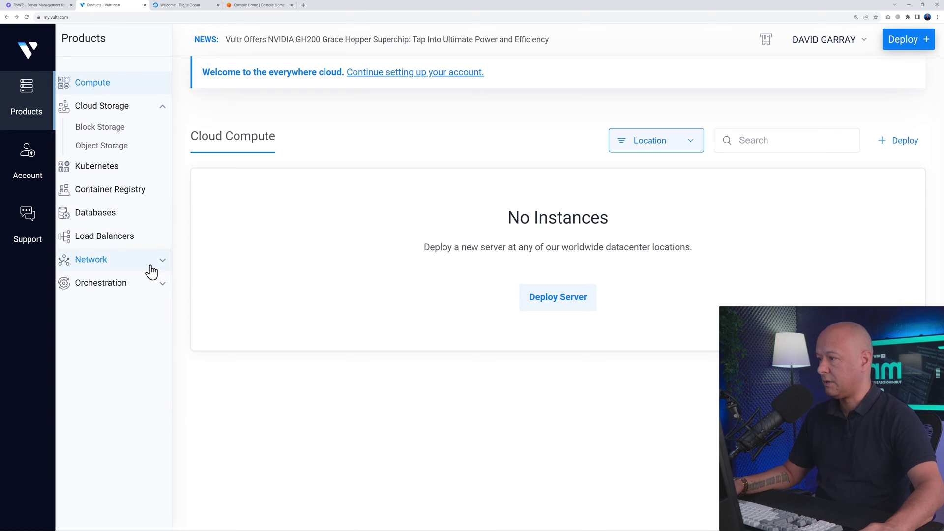
left_click(187, 5)
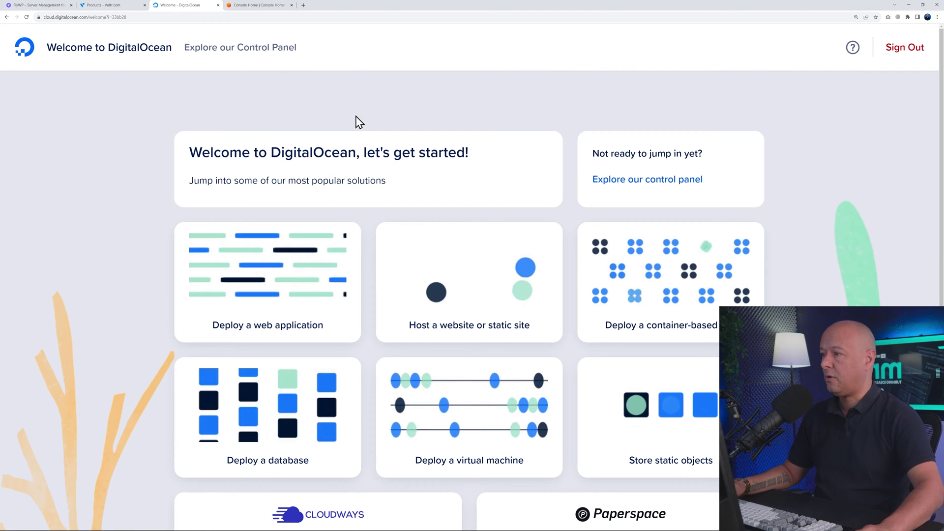
Step: Cycle through the AWS Console and Vultr tabs, ending on the FlyWP homepage
left_click(269, 6)
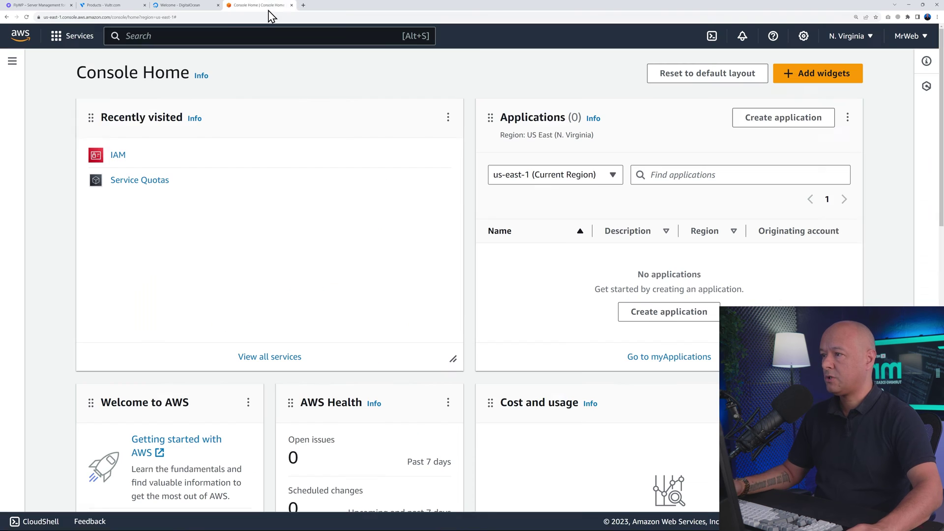
left_click(96, 6)
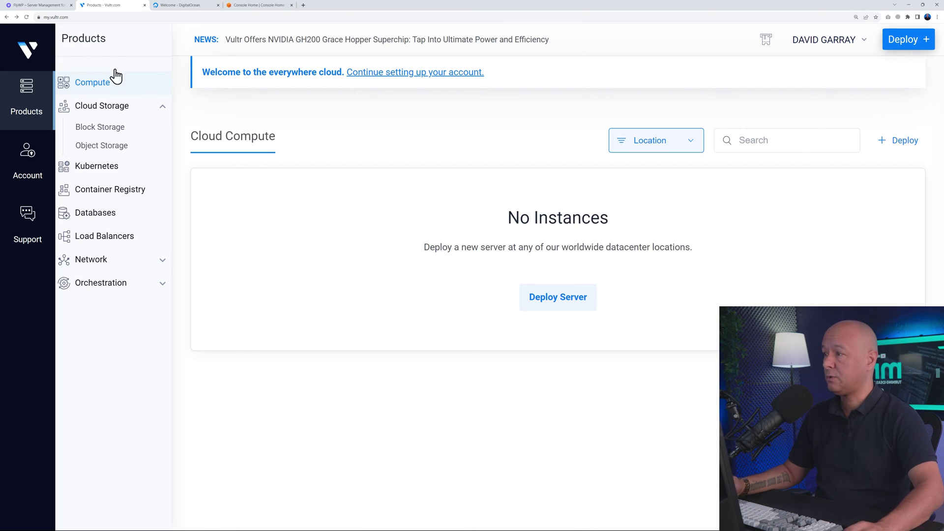
left_click(46, 6)
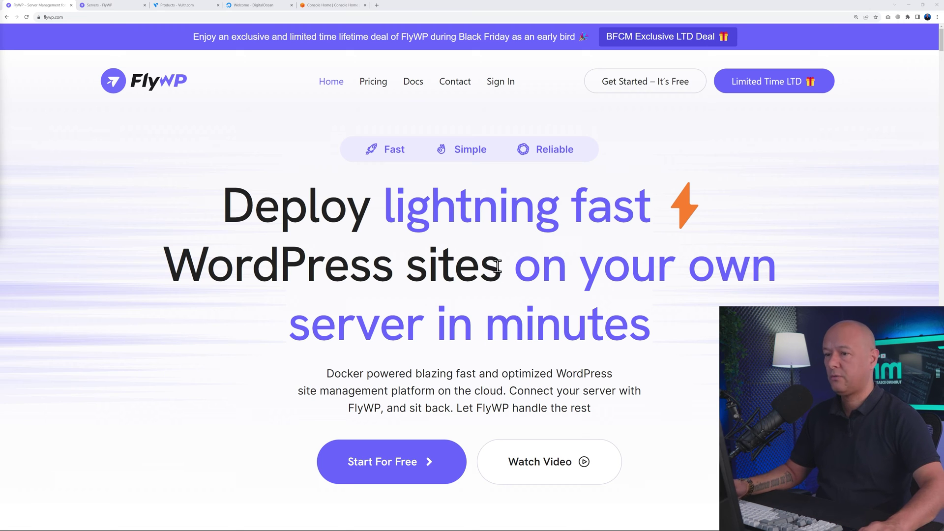
Step: Go to the FlyWP servers dashboard and start adding a new server provider
left_click(108, 6)
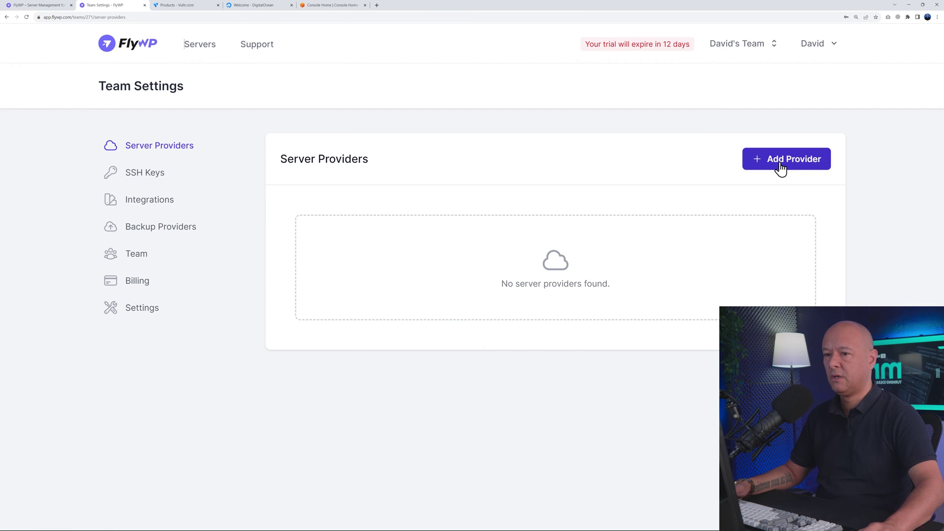
left_click(780, 169)
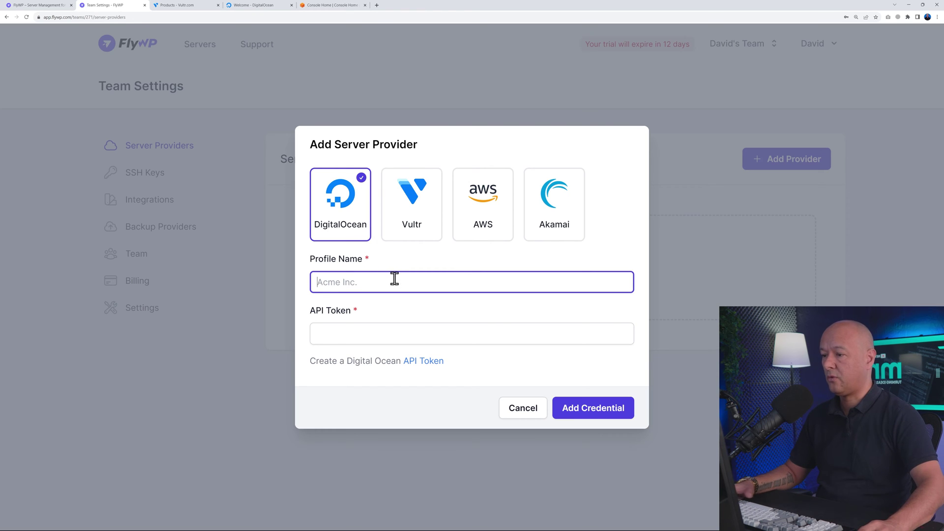
Step: Name the DigitalOcean provider profile 'DO Mr Web' and open DigitalOcean's API token page in a new tab
type("DO Mr Web")
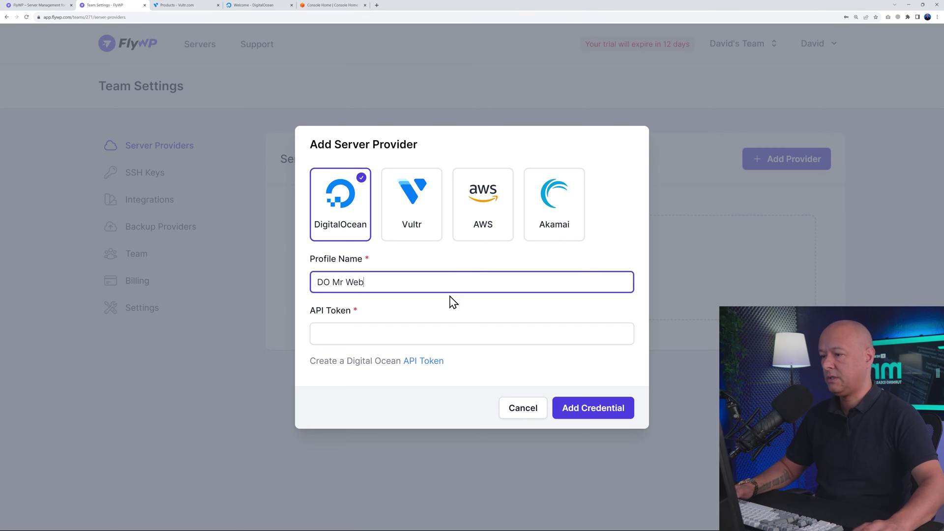
left_click(434, 333)
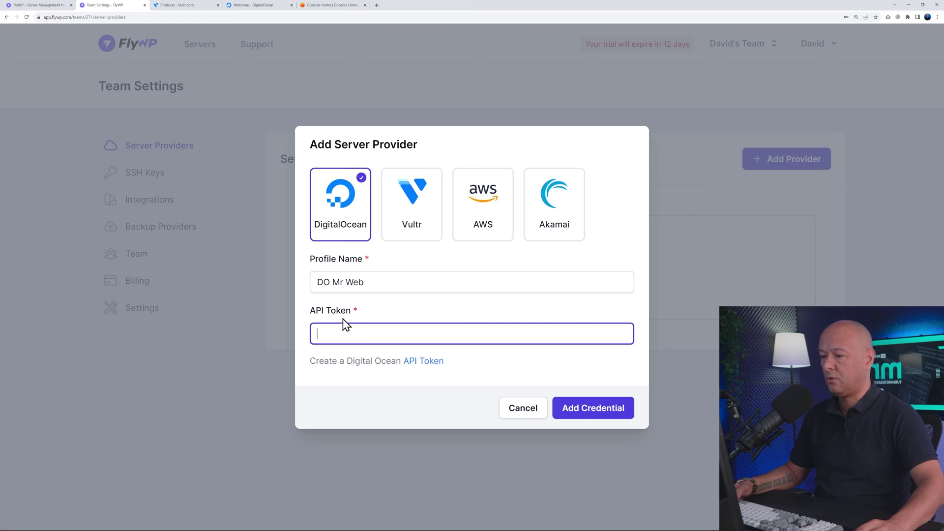
right_click(426, 364)
left_click(435, 369)
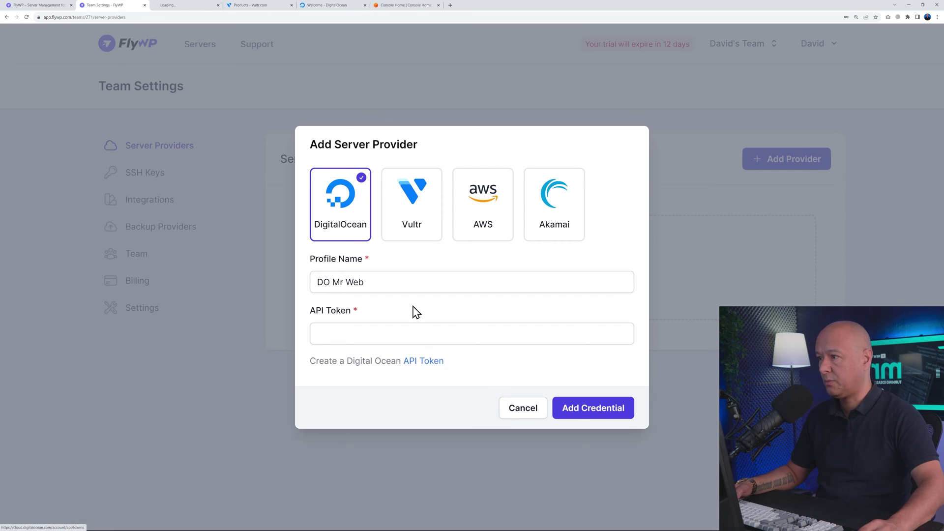
left_click(187, 9)
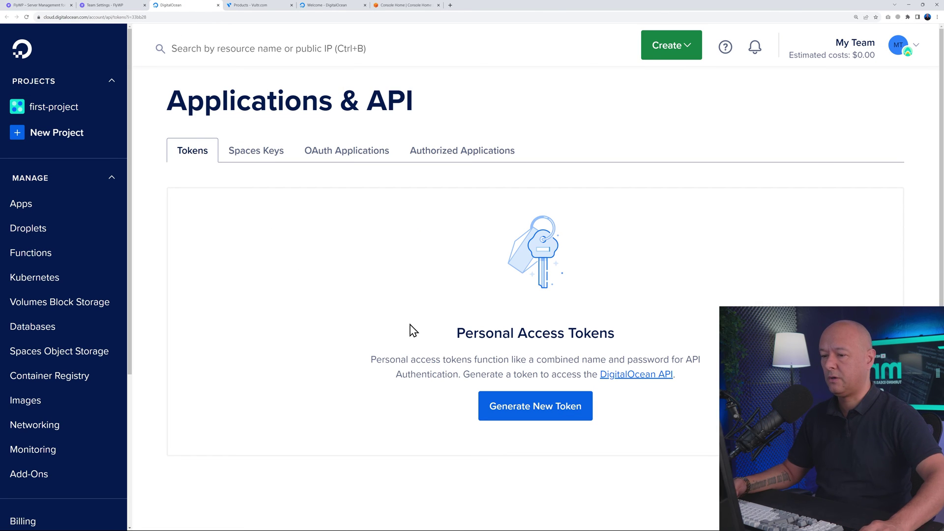
Step: Generate a DigitalOcean token named 'DO Mr Web' and paste it into FlyWP's API Token field
left_click(543, 412)
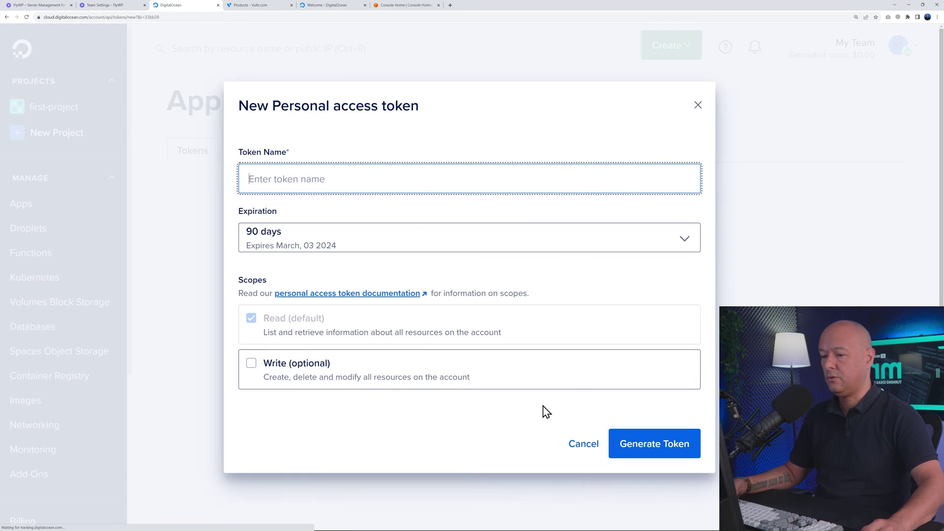
left_click(384, 167)
type("DO Mr Web")
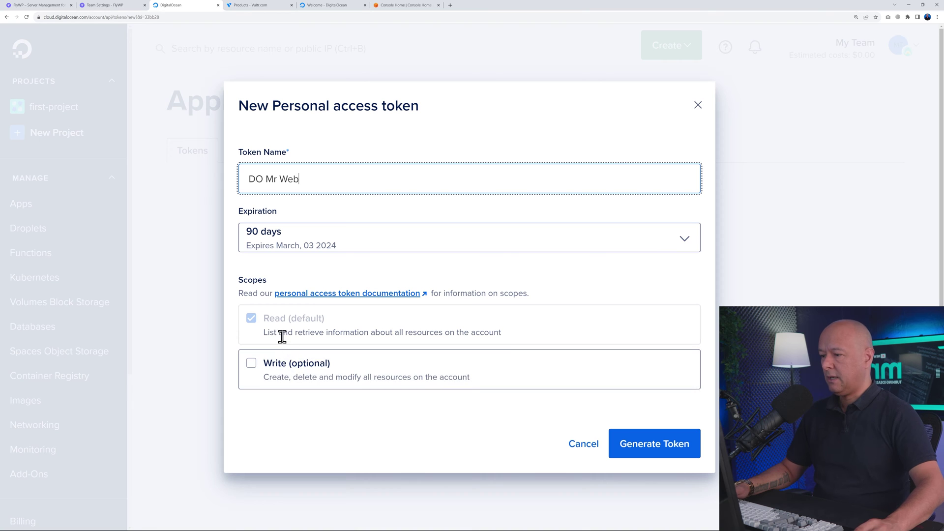
left_click(666, 453)
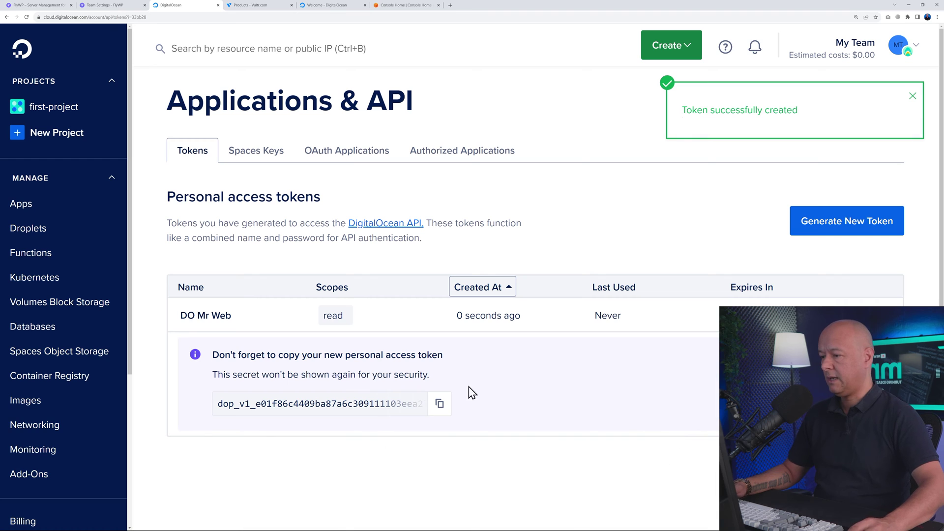
left_click(439, 404)
left_click(114, 5)
left_click(341, 335)
key("ctrl+v")
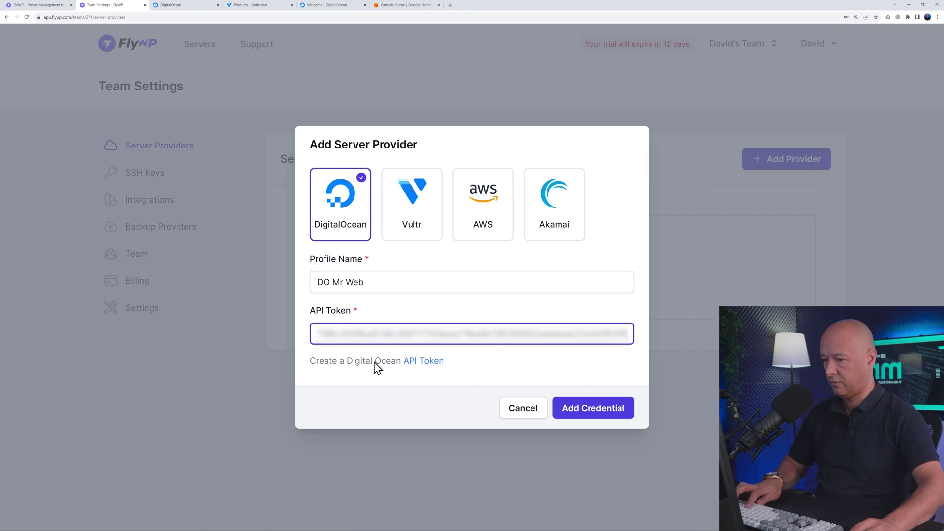
Step: Save the DO Mr Web credential and start a Vultr provider profile named 'Vultr Mr Web'
left_click(602, 415)
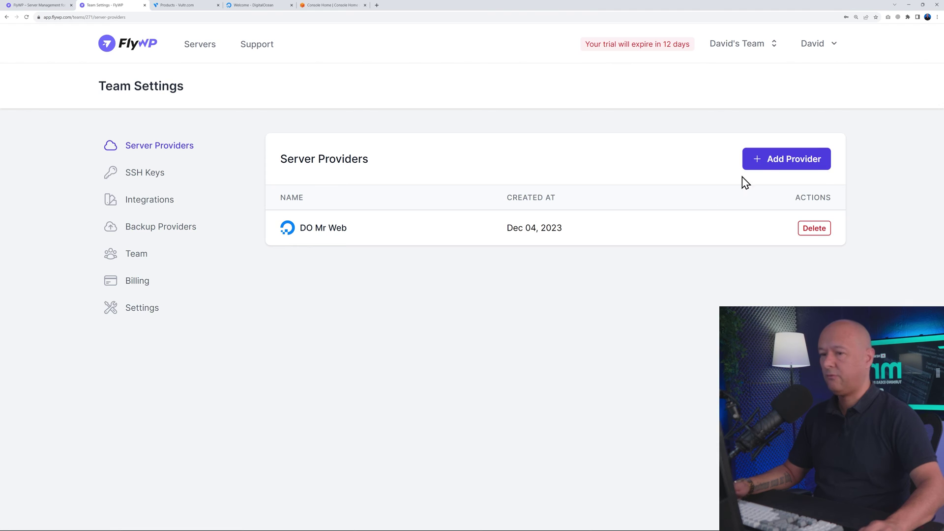
left_click(770, 165)
left_click(403, 228)
left_click(394, 280)
type("Vultr")
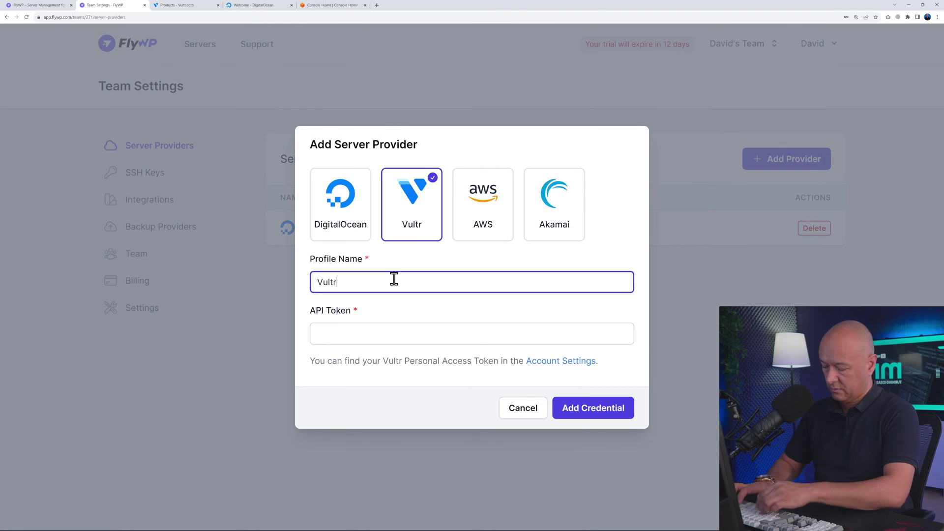
type(" Mr Web")
left_click(320, 337)
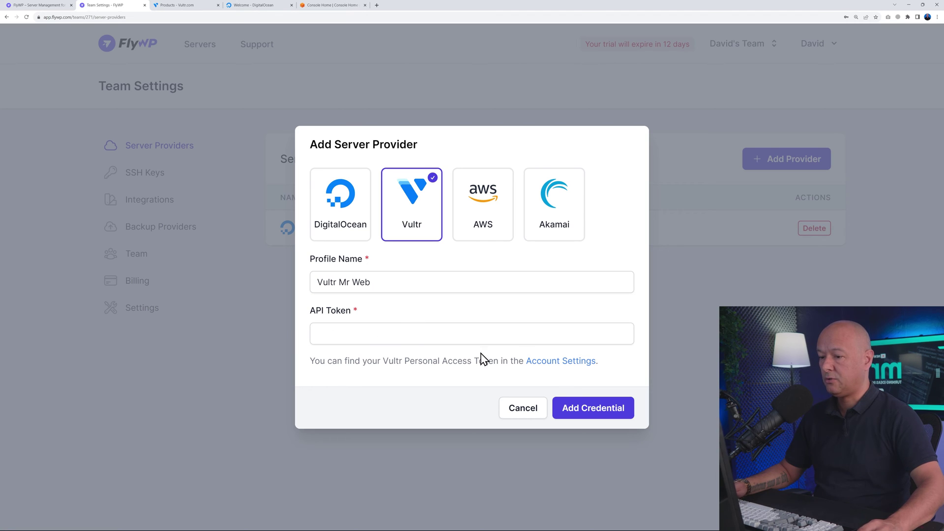
Step: Copy the Vultr API key from account settings into FlyWP and save the Vultr credential
right_click(562, 366)
left_click(582, 368)
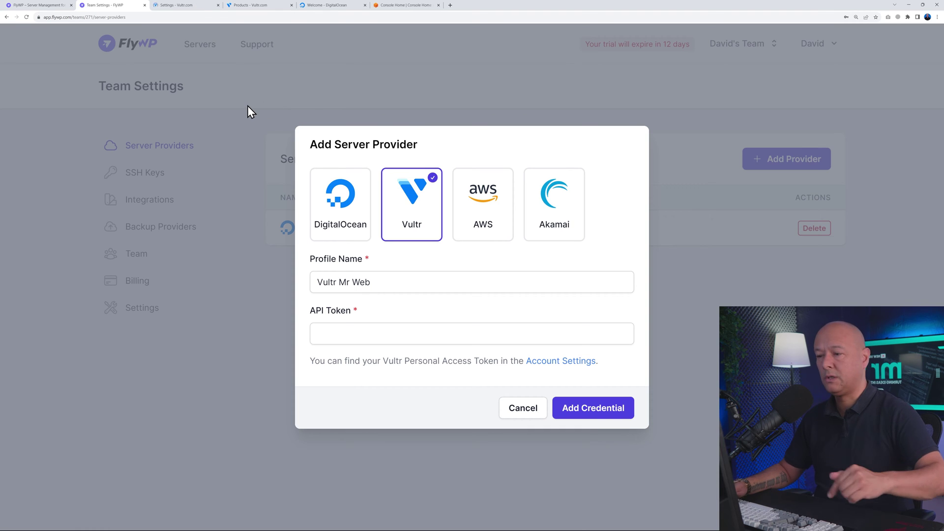
left_click(202, 7)
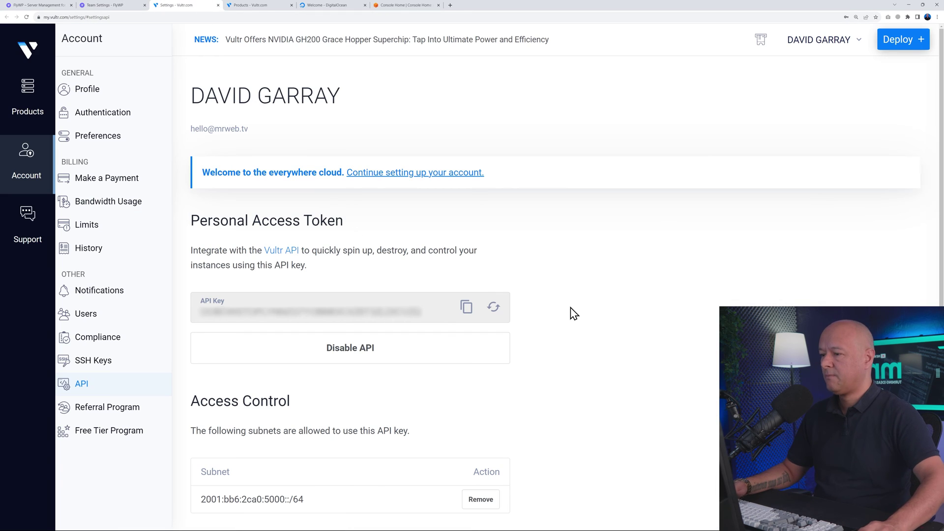
left_click(466, 309)
left_click(140, 5)
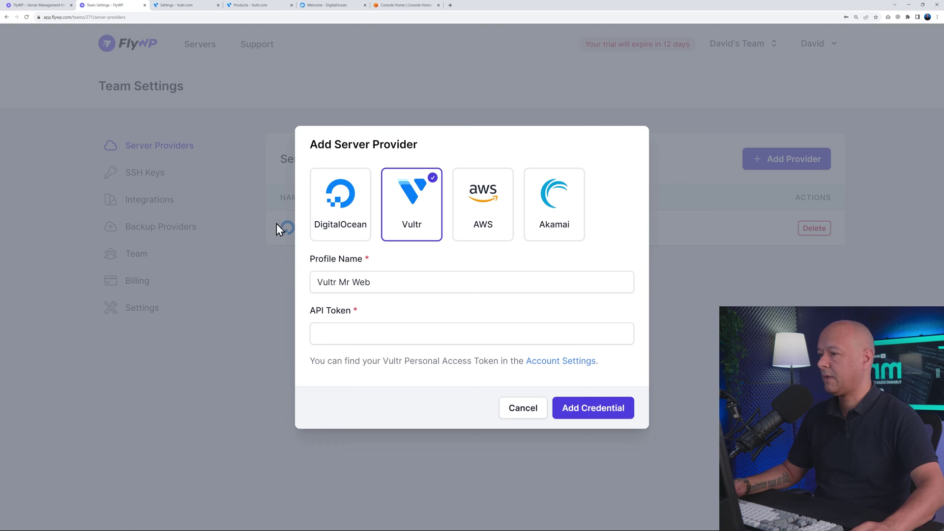
left_click(329, 327)
key("ctrl+v")
left_click(594, 416)
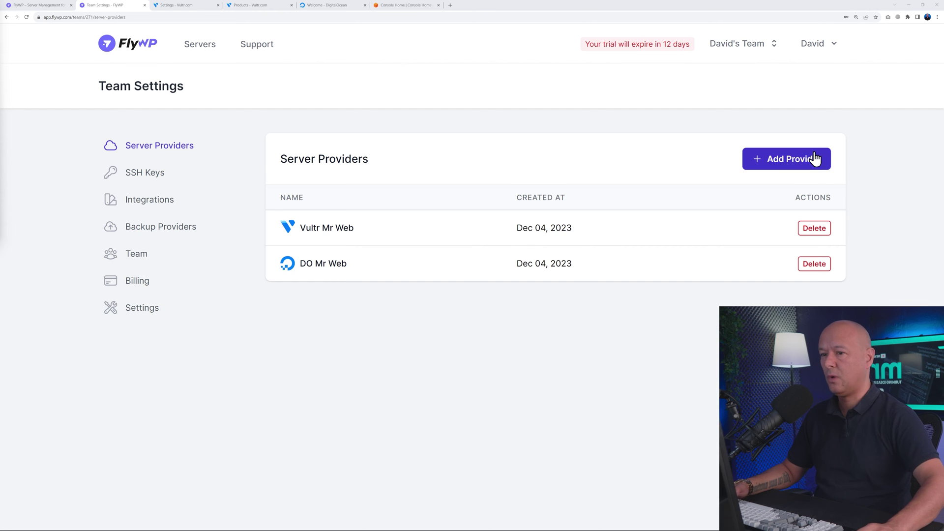
left_click(800, 165)
Step: Choose AWS as the provider and name the profile 'Mr Web AWS'
left_click(506, 204)
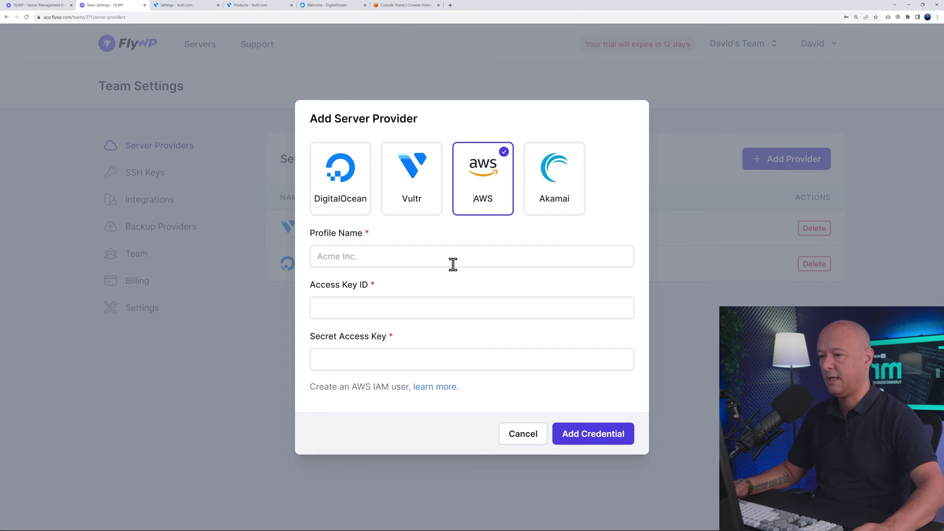
left_click(435, 255)
type("Mr Web AWS")
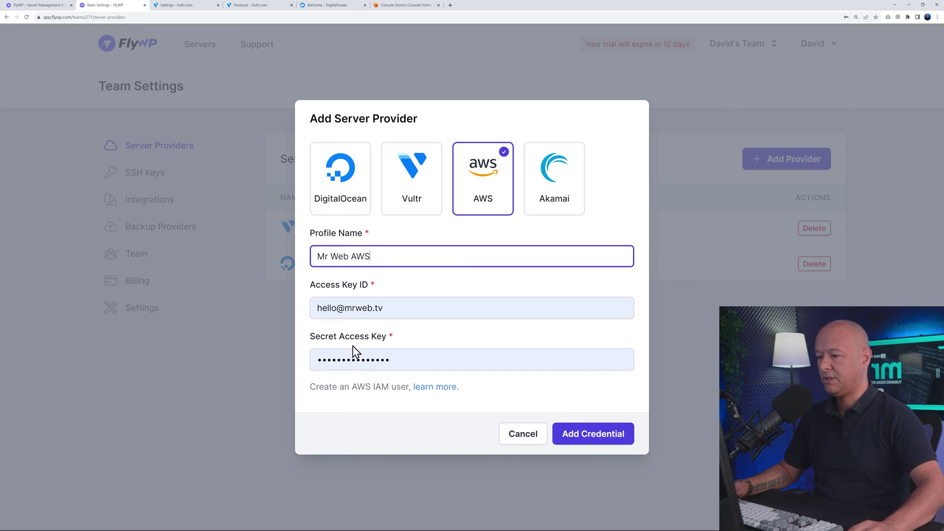
left_click(467, 400)
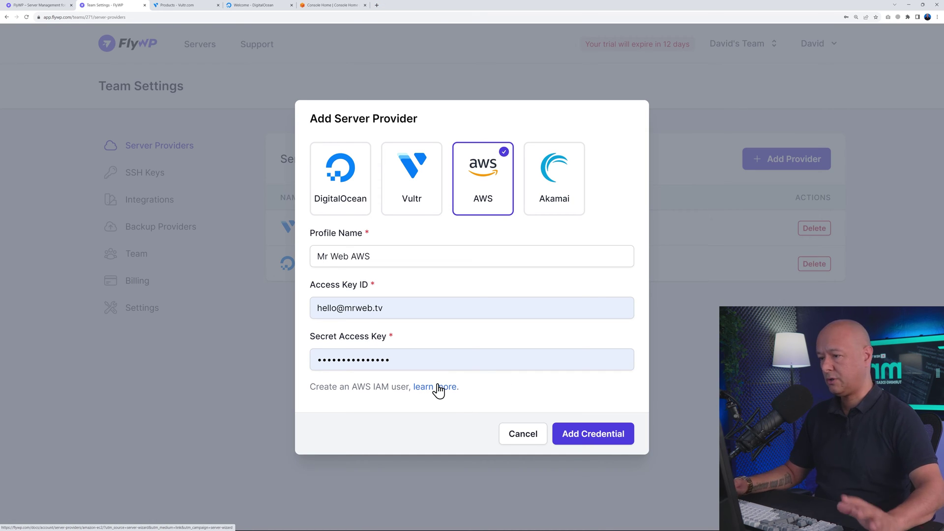
left_click(333, 6)
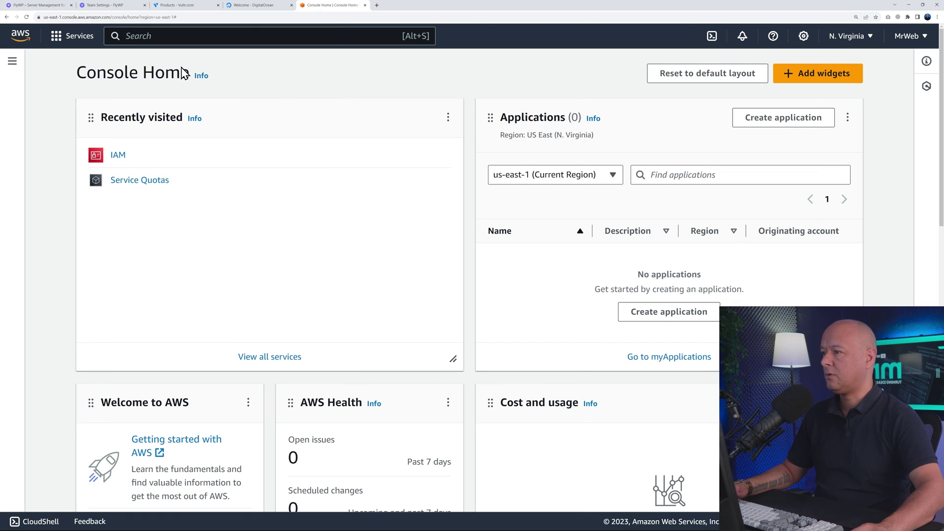
Step: Create a root access key from the AWS account's Security credentials page
left_click(924, 39)
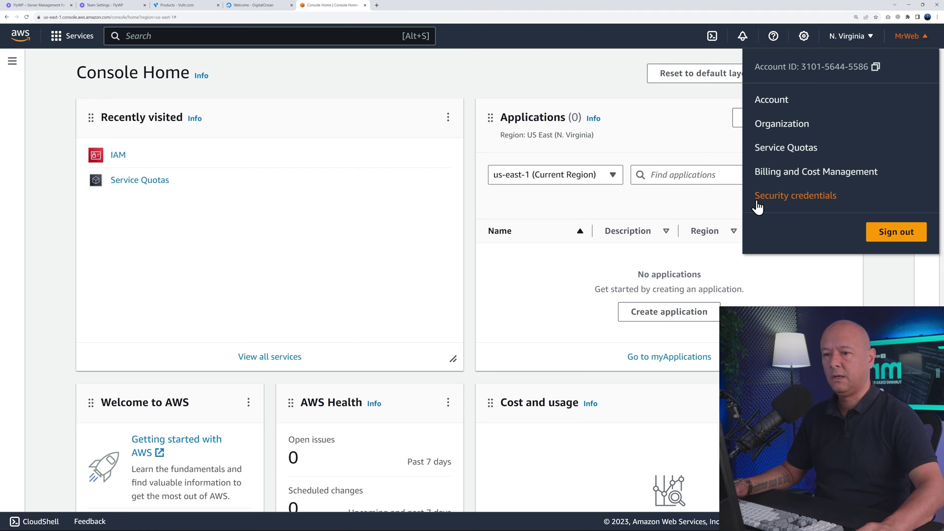
left_click(810, 202)
scroll(898, 250, "down", 5)
scroll(898, 250, "down", 5)
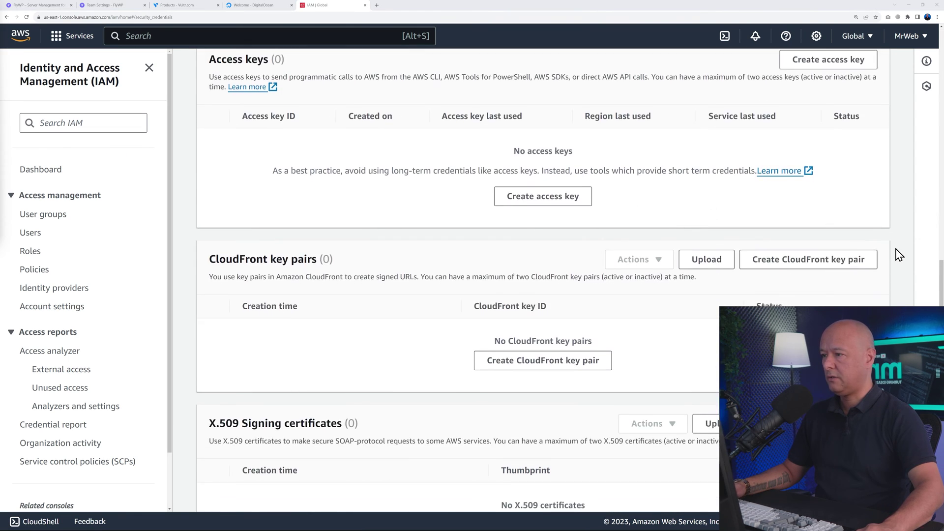
scroll(897, 252, "up", 1)
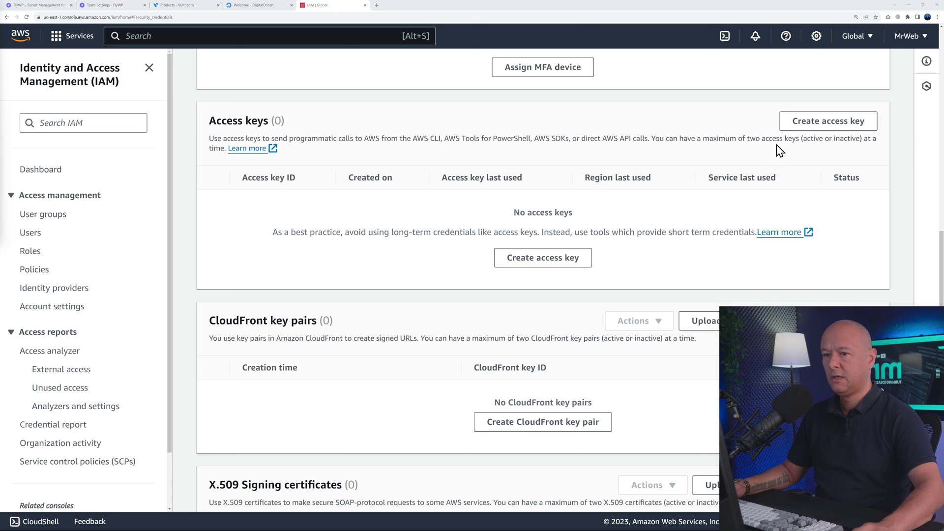
left_click(544, 266)
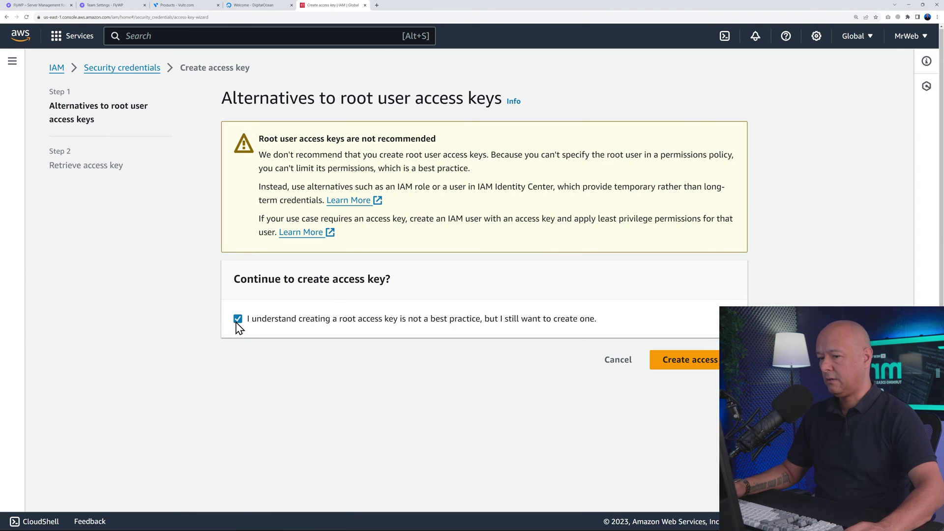
left_click(710, 365)
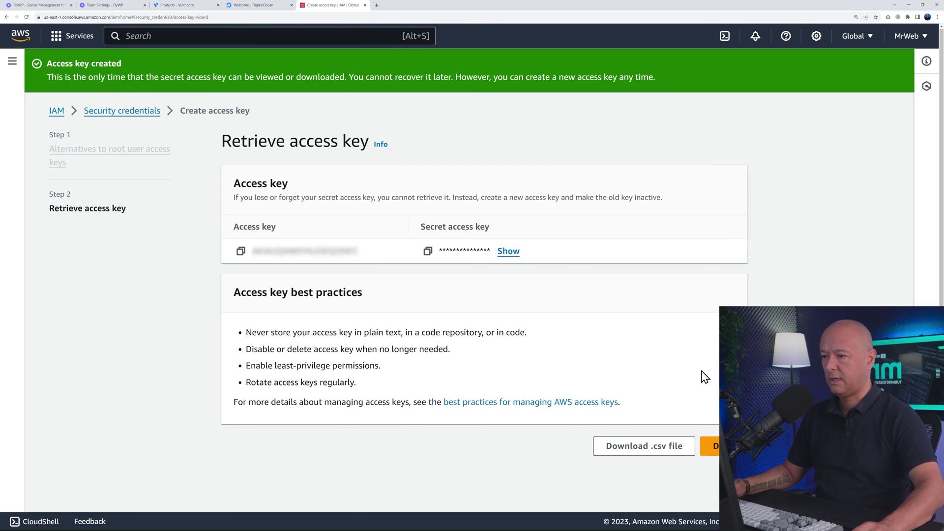
Step: Paste the new AWS access key ID into FlyWP's access key field
left_click(241, 252)
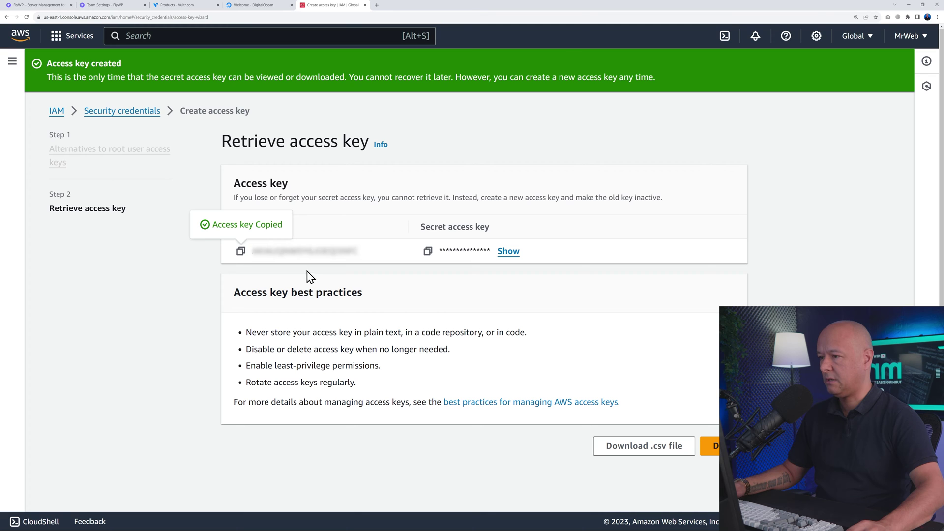
left_click(113, 6)
triple_click(408, 309)
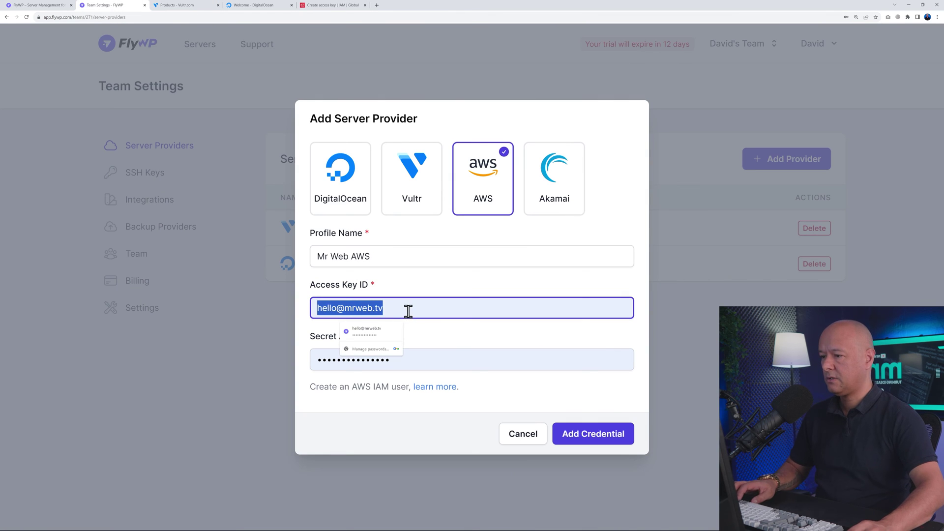
key("ctrl+v")
key("Tab")
Step: Paste the secret access key into FlyWP and save the Mr Web AWS credential
left_click(333, 5)
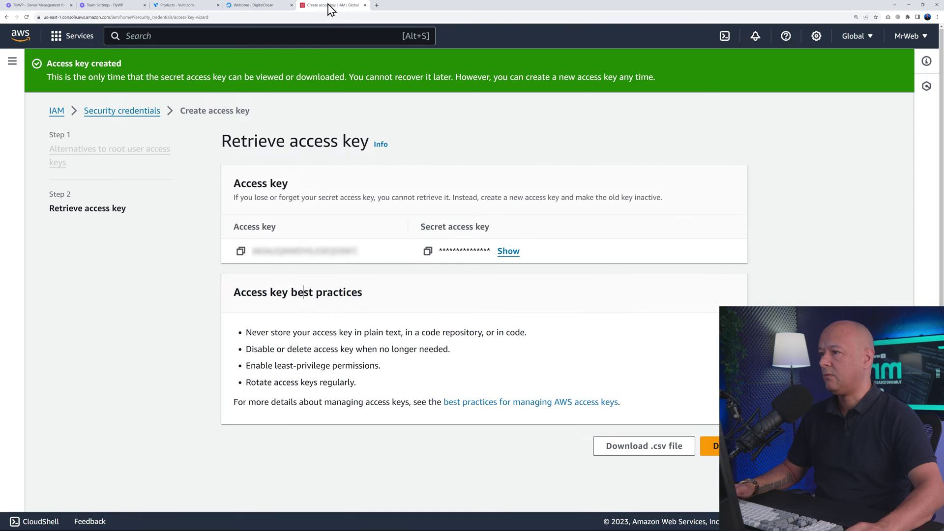
left_click(428, 252)
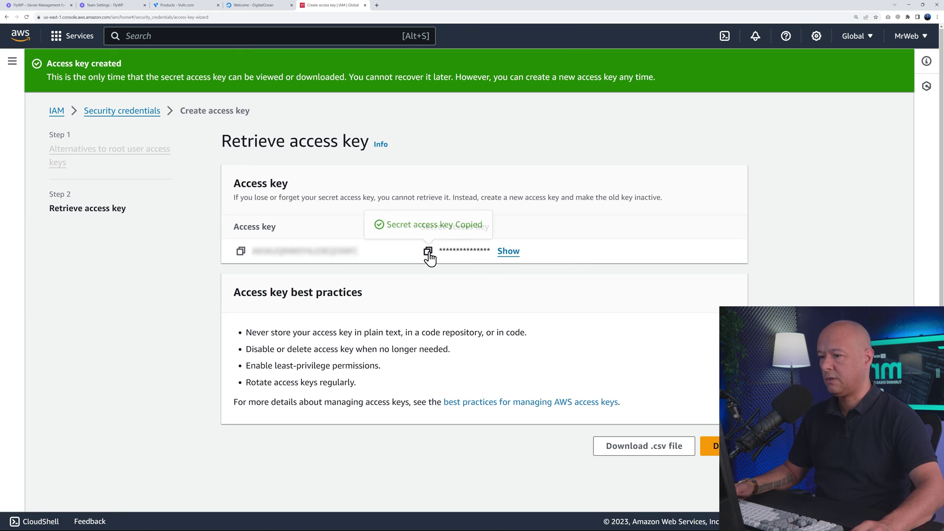
left_click(145, 7)
key("ctrl+v")
triple_click(401, 363)
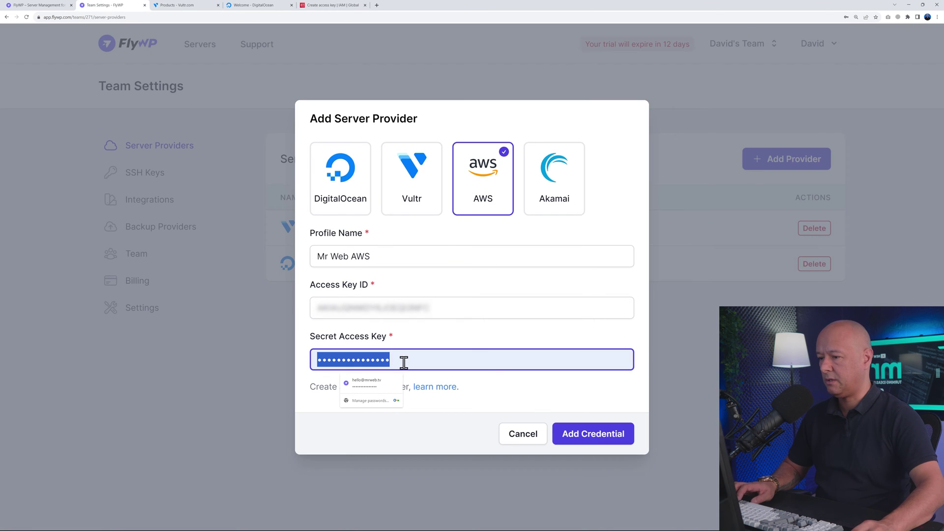
key("ctrl+v")
left_click(591, 435)
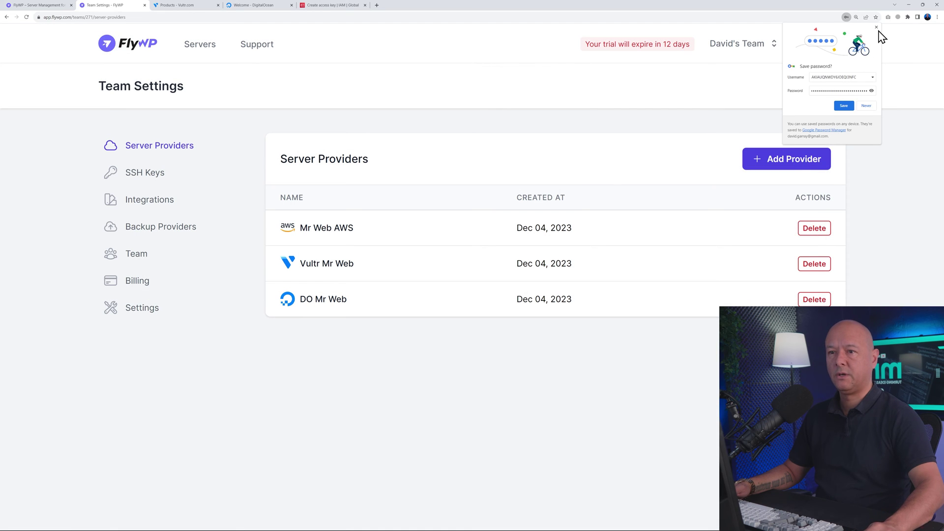
left_click(853, 103)
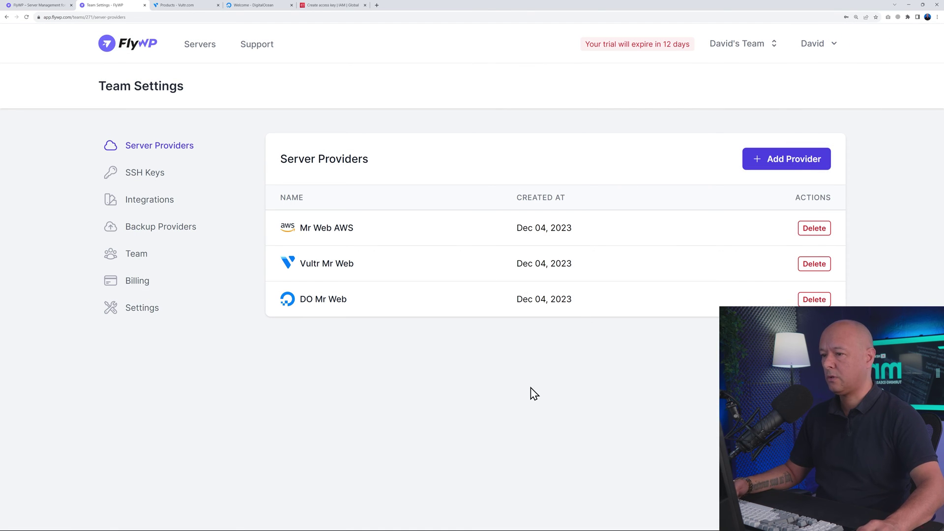
left_click(142, 58)
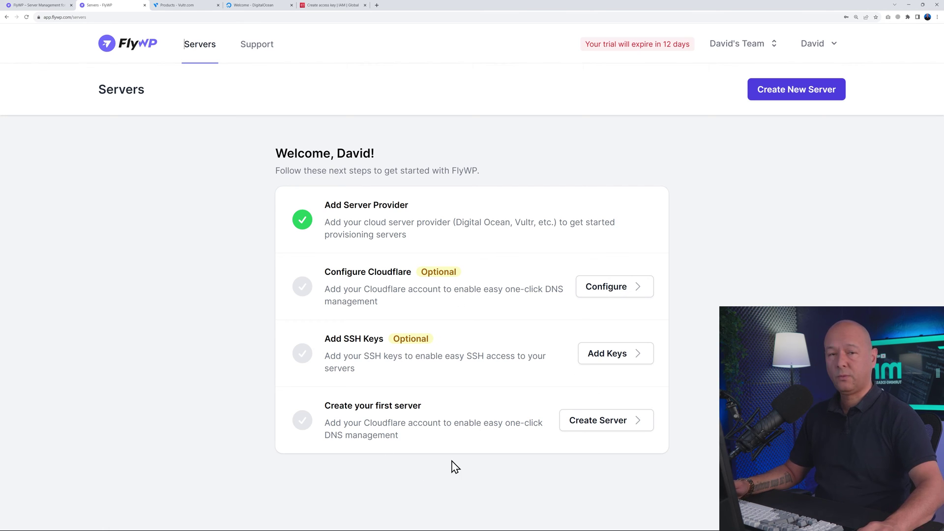
Step: Start a new AWS server using the Mr Web AWS credential with hostname mr-web-aws
left_click(572, 426)
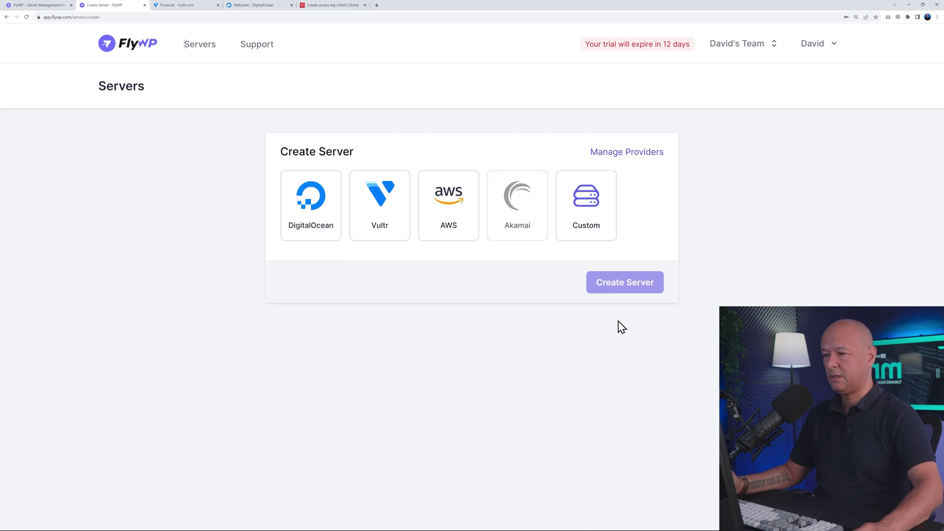
left_click(453, 214)
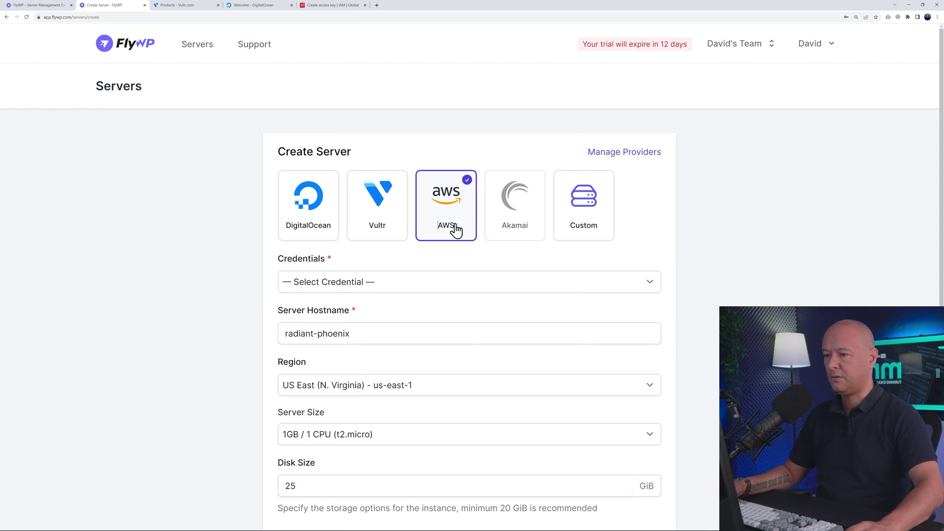
scroll(766, 282, "down", 2)
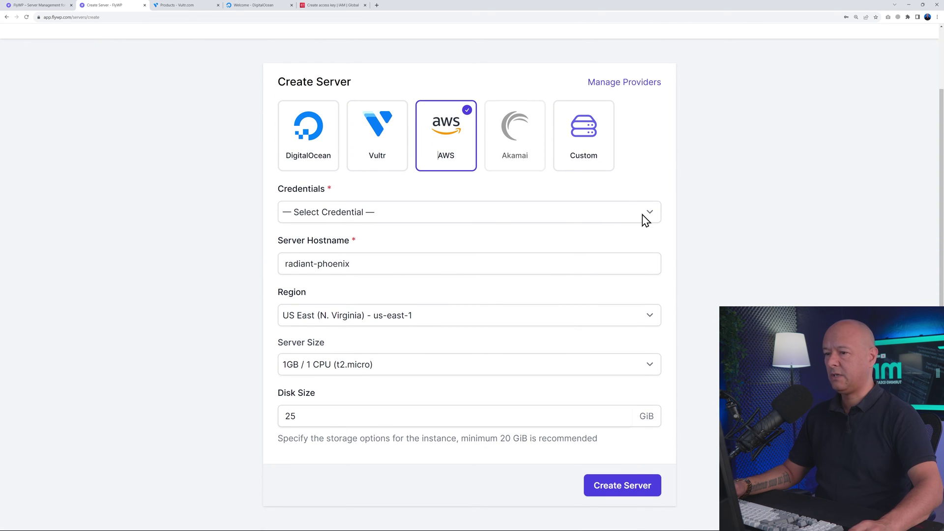
left_click(642, 215)
left_click(324, 239)
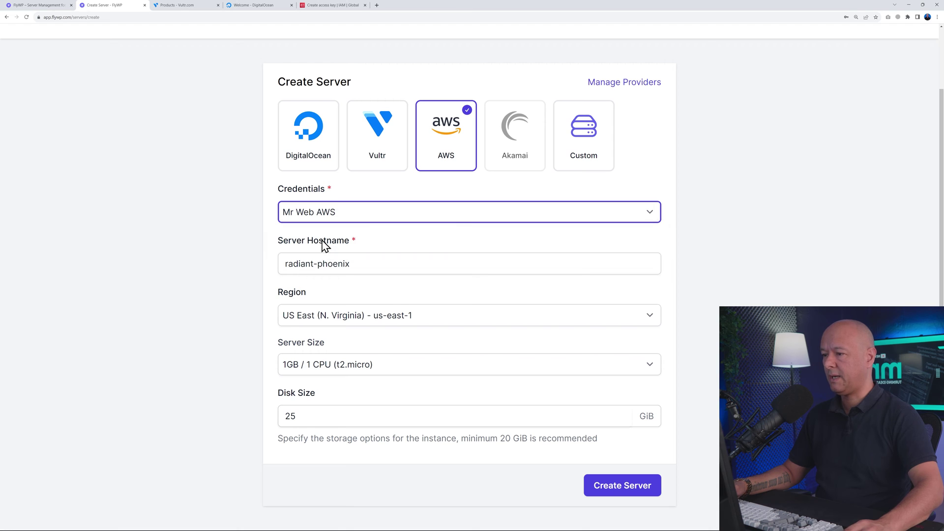
left_click_drag(385, 263, 178, 267)
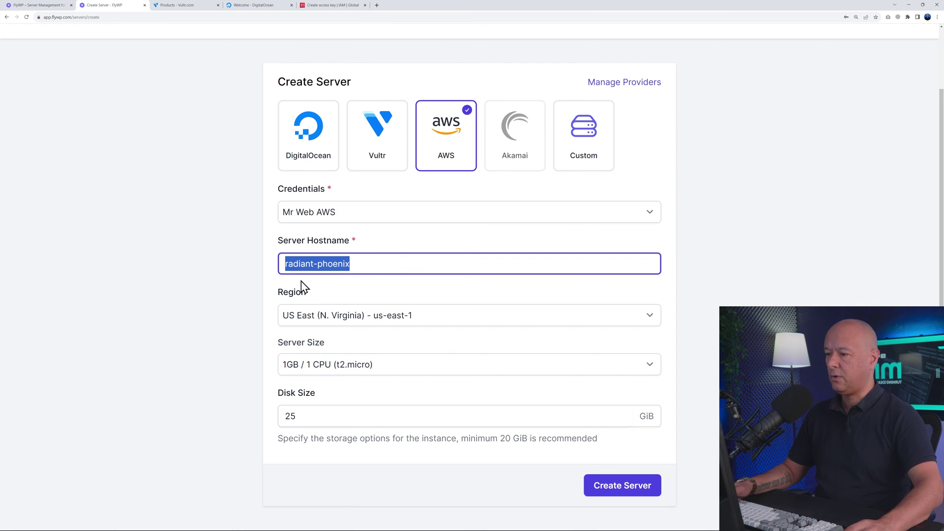
type("mr-web-aws")
left_click(239, 297)
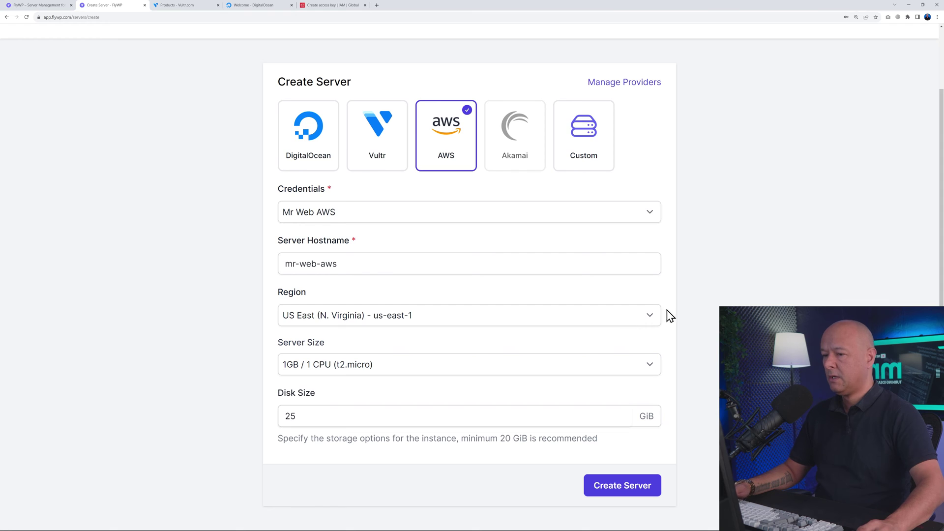
Step: Keep region us-east-1 and size t2.micro, set disk size to 50, and create the server
left_click(652, 320)
left_click(536, 351)
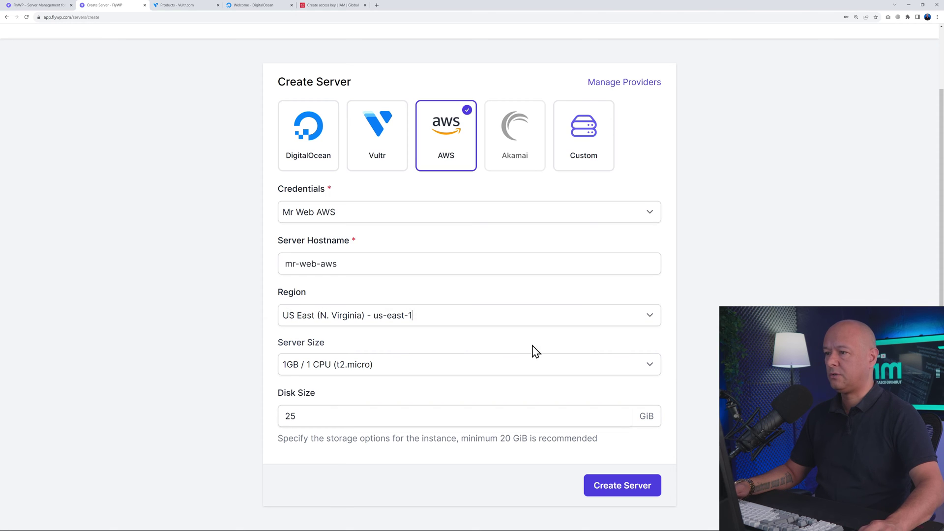
left_click(647, 375)
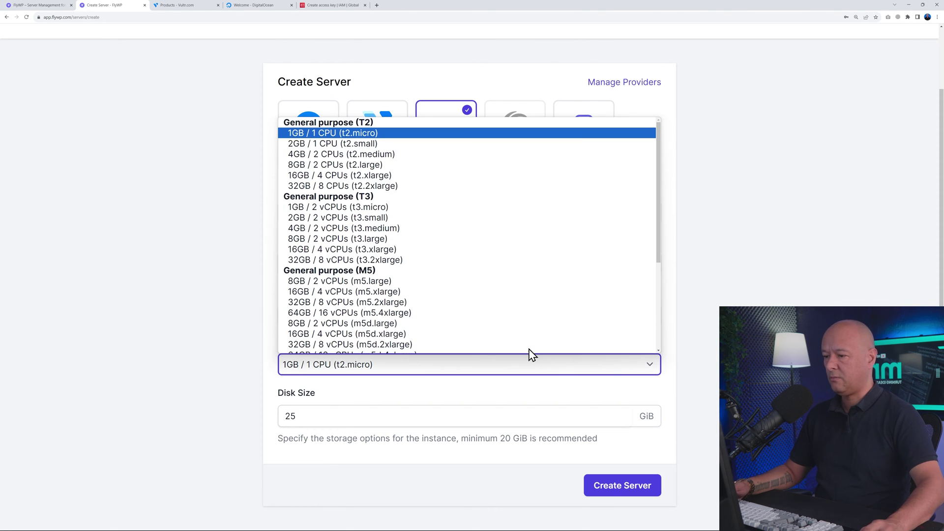
left_click(375, 137)
left_click(508, 428)
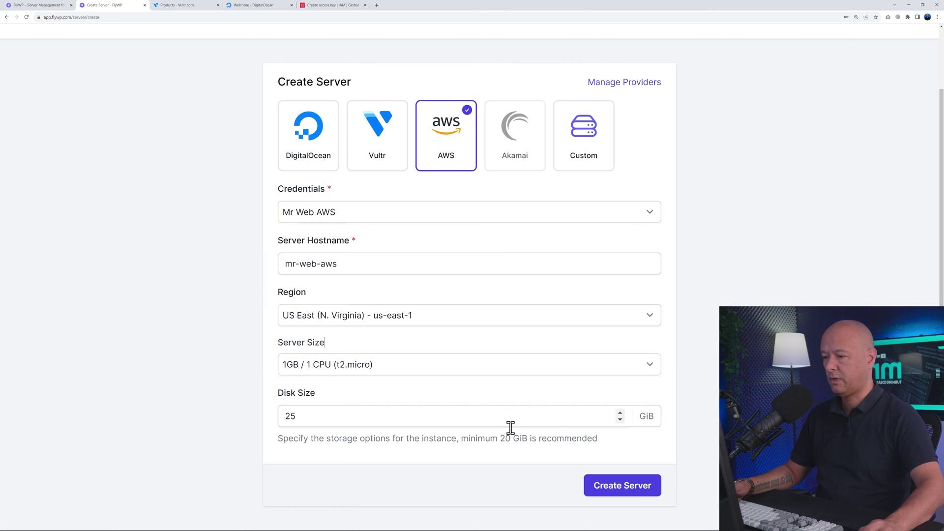
double_click(288, 416)
type("50")
left_click(612, 395)
left_click(624, 491)
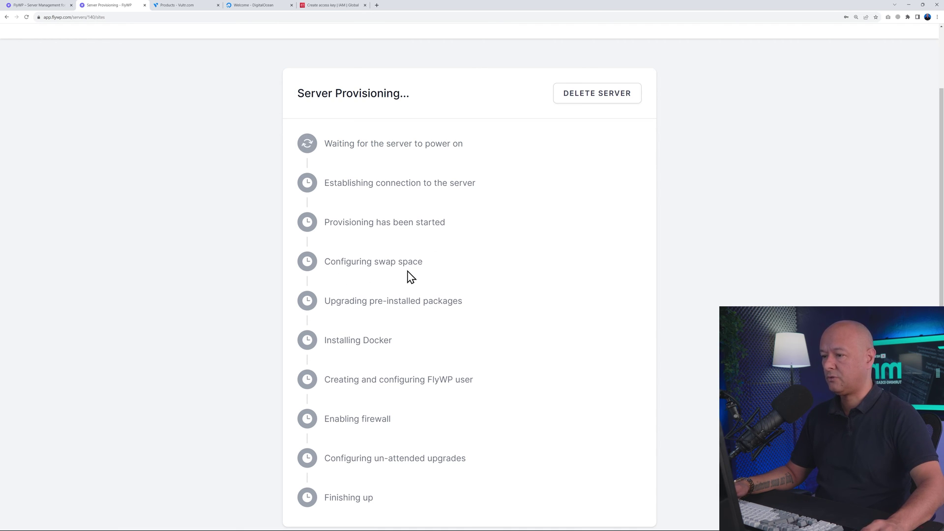
Step: Check the servers list in the other tab, where mr-web-aws shows Active with 0 sites
scroll(514, 286, "up", 2)
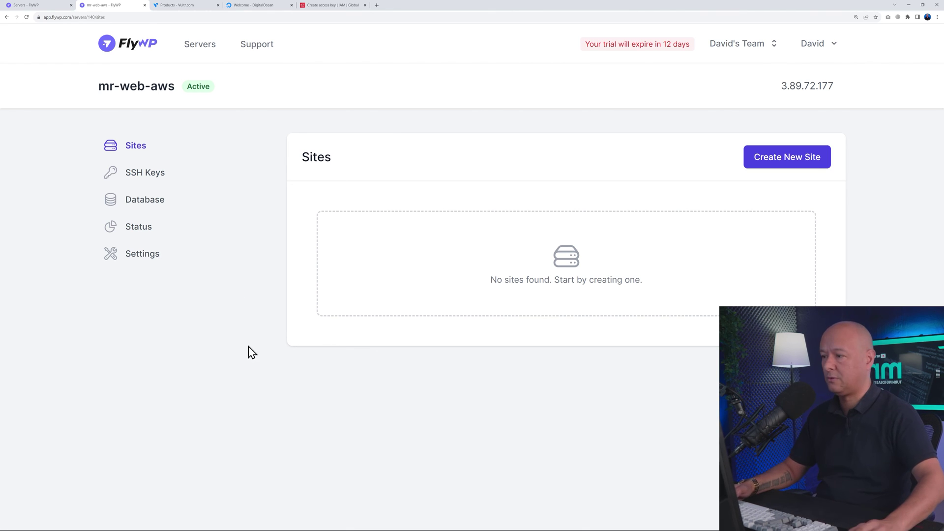
left_click(44, 5)
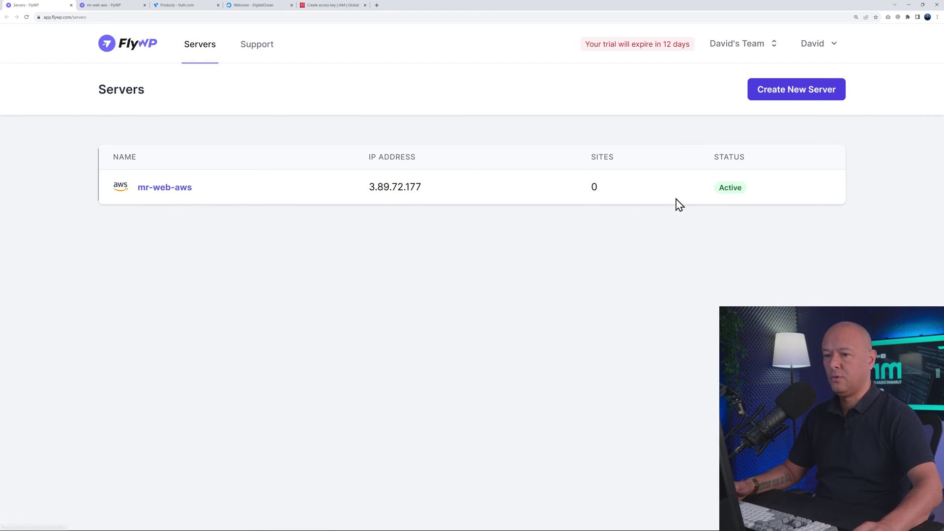
Step: Go back to the mr-web-aws server's Sites page and start creating a new site
left_click(118, 5)
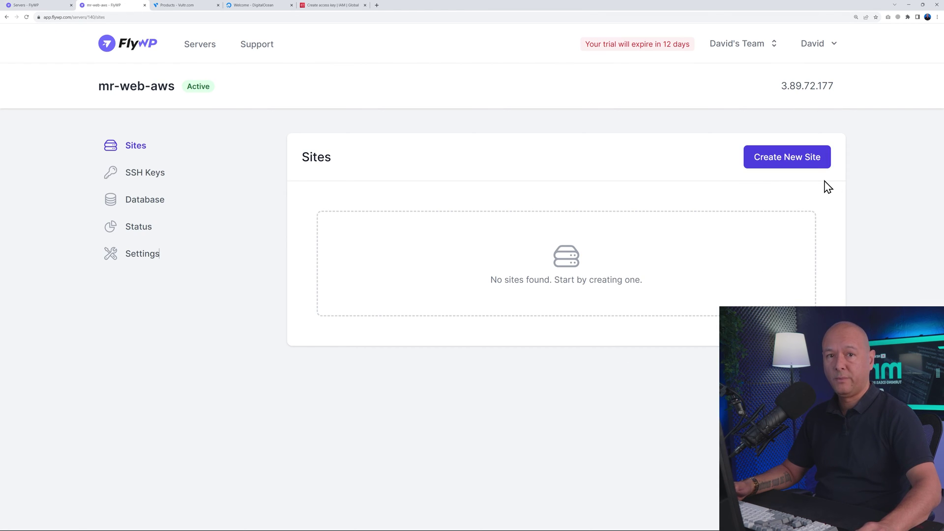
left_click(794, 164)
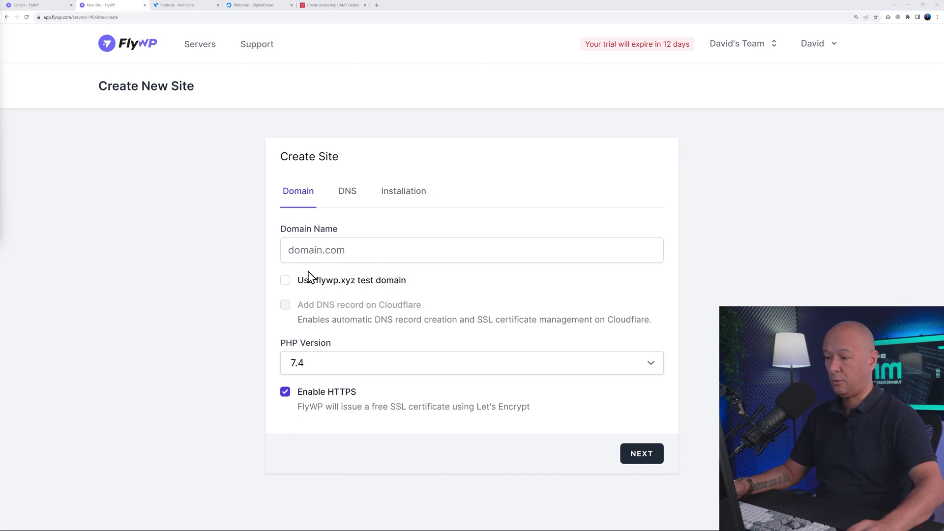
Step: Use a flywp.xyz test domain with PHP 8.0 and continue to installation details
left_click(285, 283)
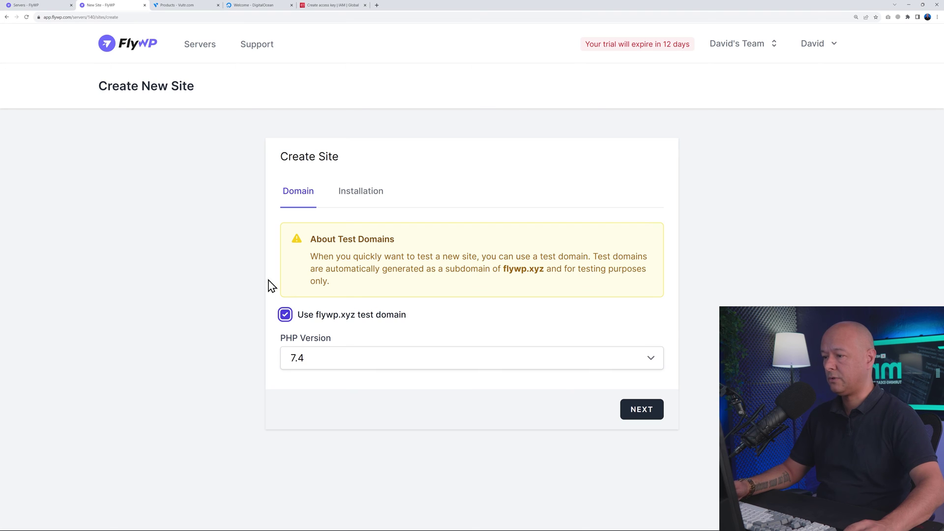
left_click(623, 358)
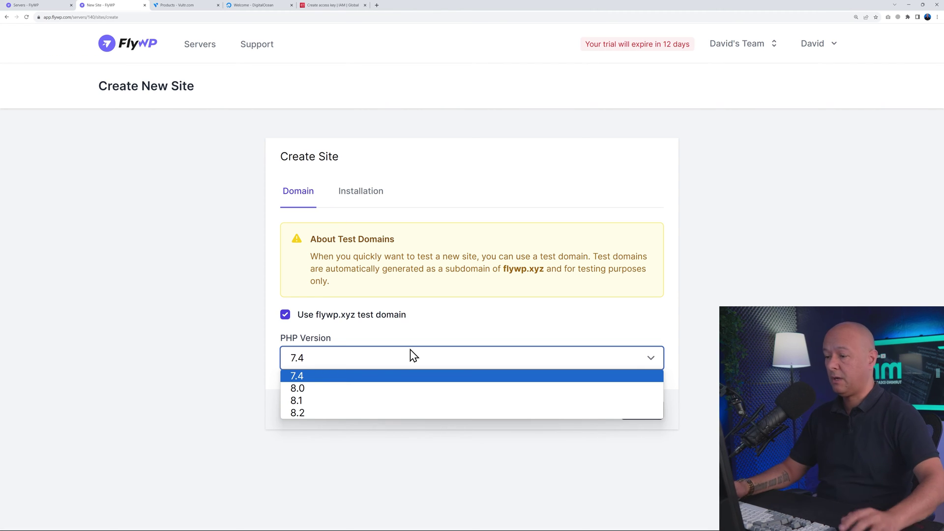
left_click(382, 388)
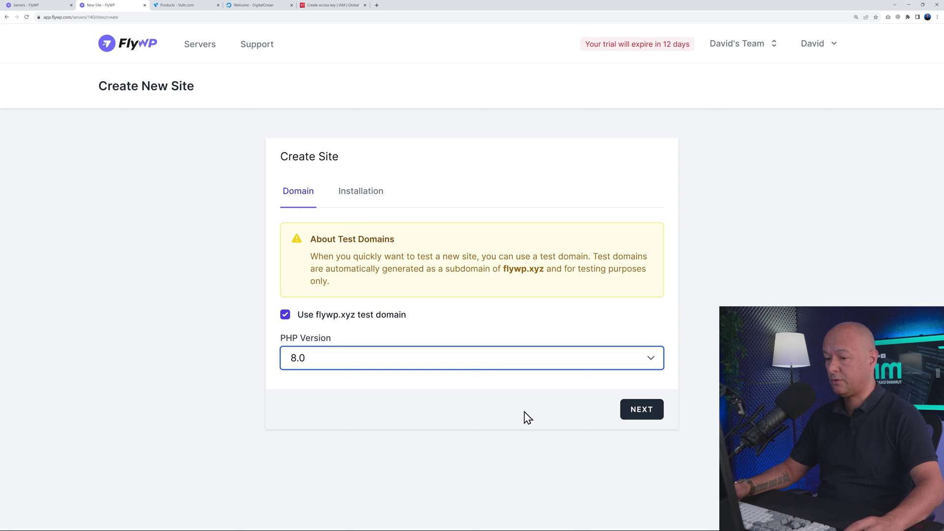
left_click(646, 412)
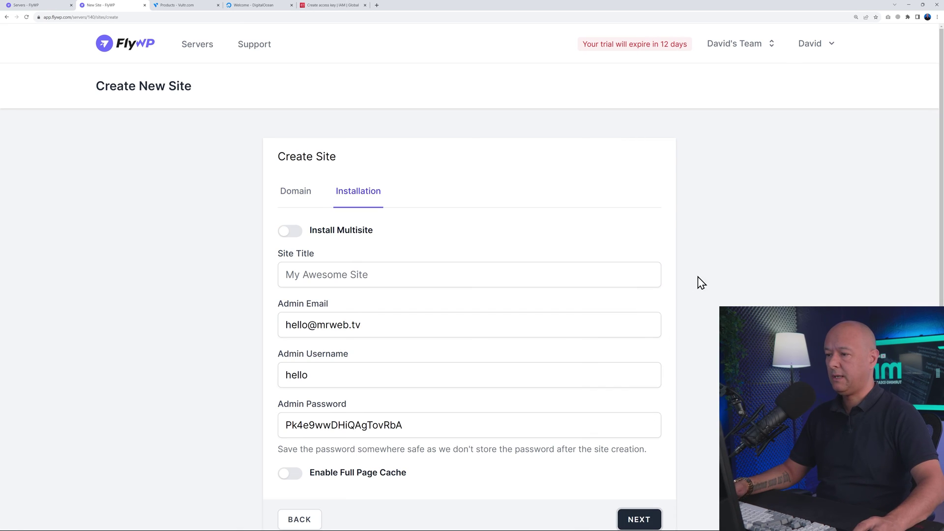
Step: Leave Multisite off and set the site title to 'Mr Web AWZ'
scroll(708, 281, "down", 2)
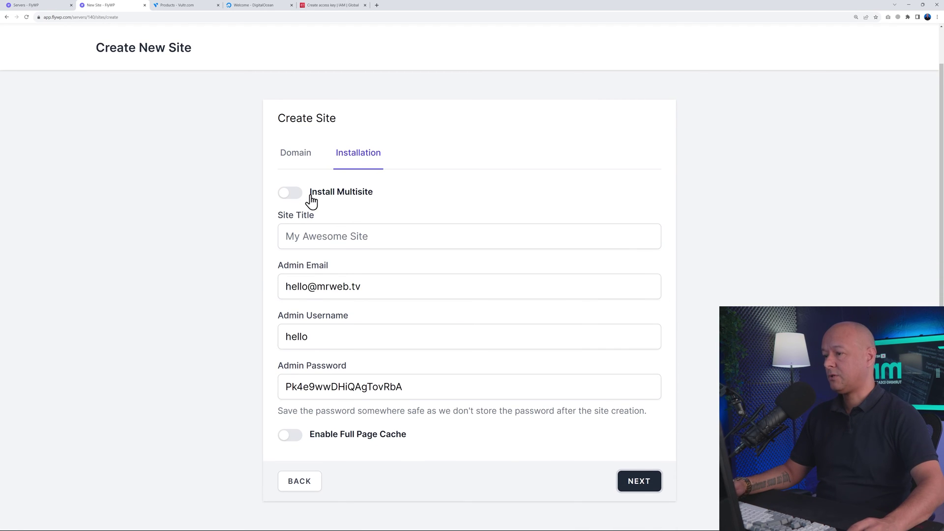
left_click(294, 194)
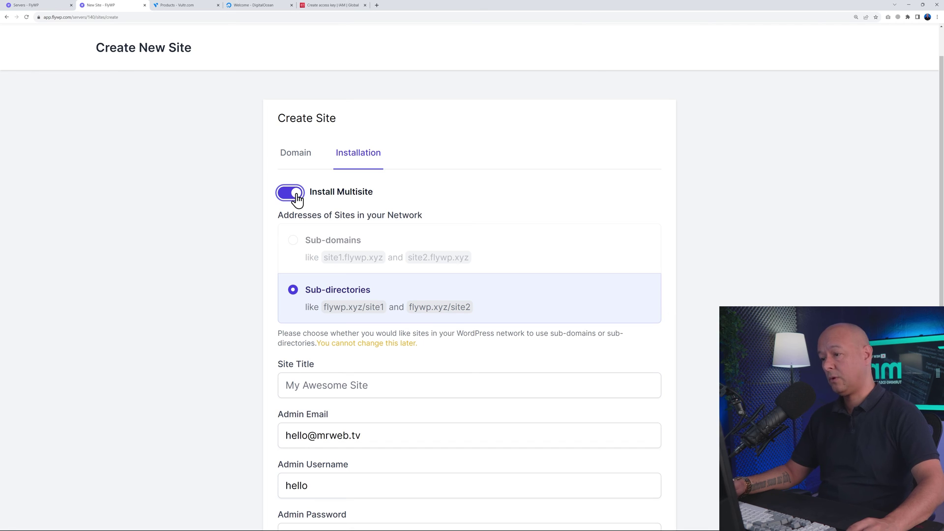
left_click(296, 196)
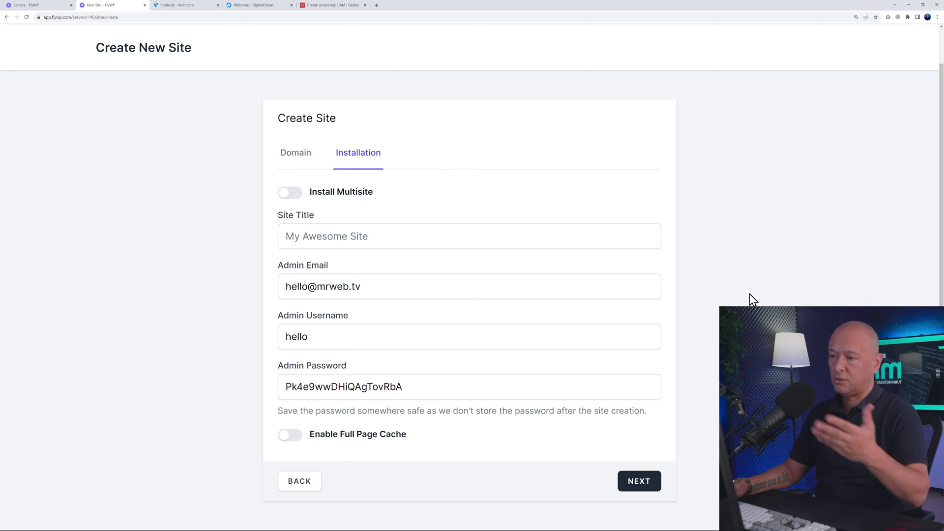
left_click(465, 242)
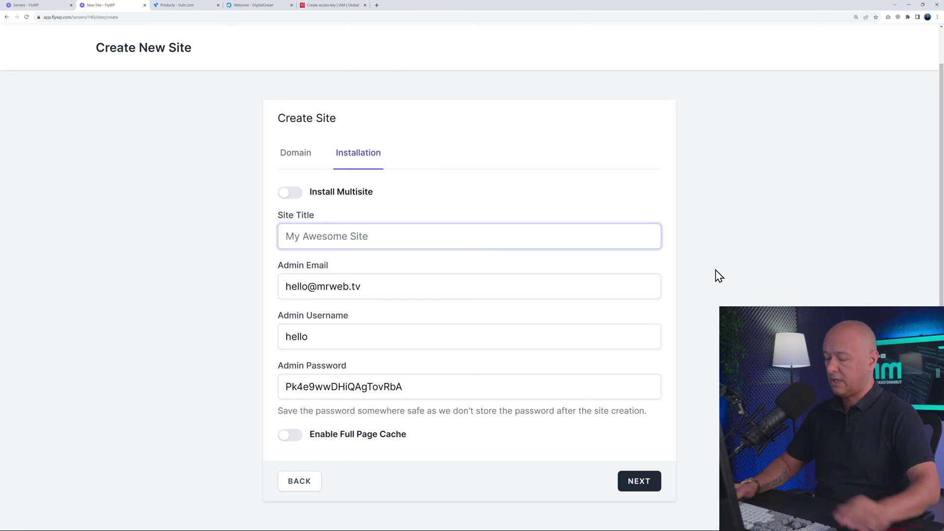
type("Mr We")
type("b ")
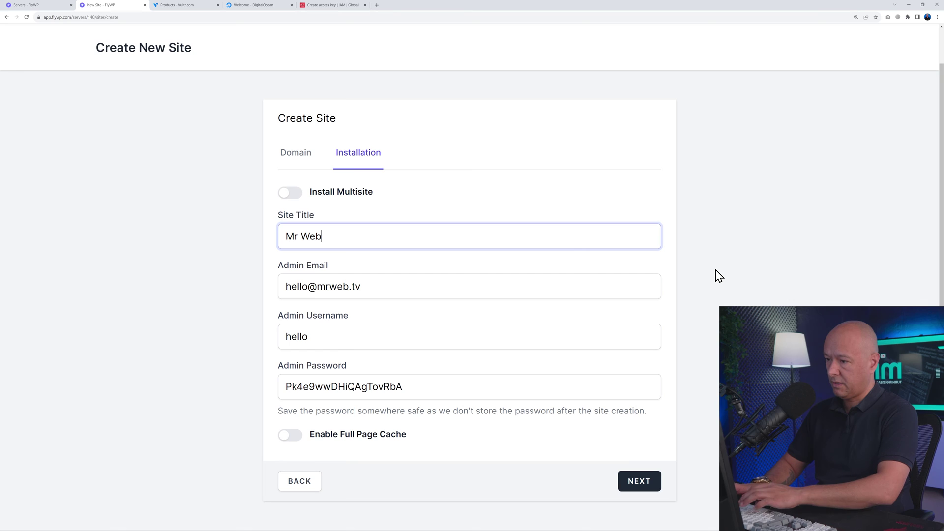
type("AWZ")
left_click(718, 275)
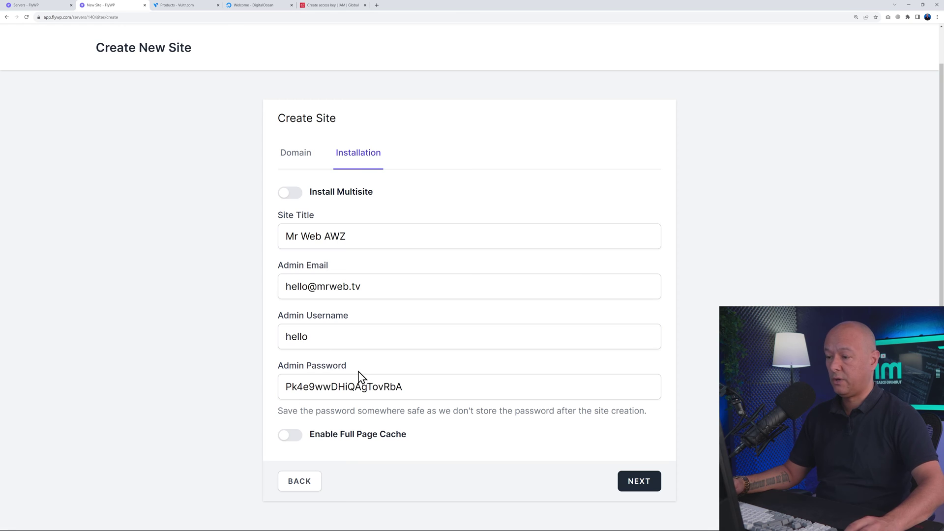
Step: Enter a custom admin username, keep the generated password, and create the site
double_click(312, 337)
type("mr_web")
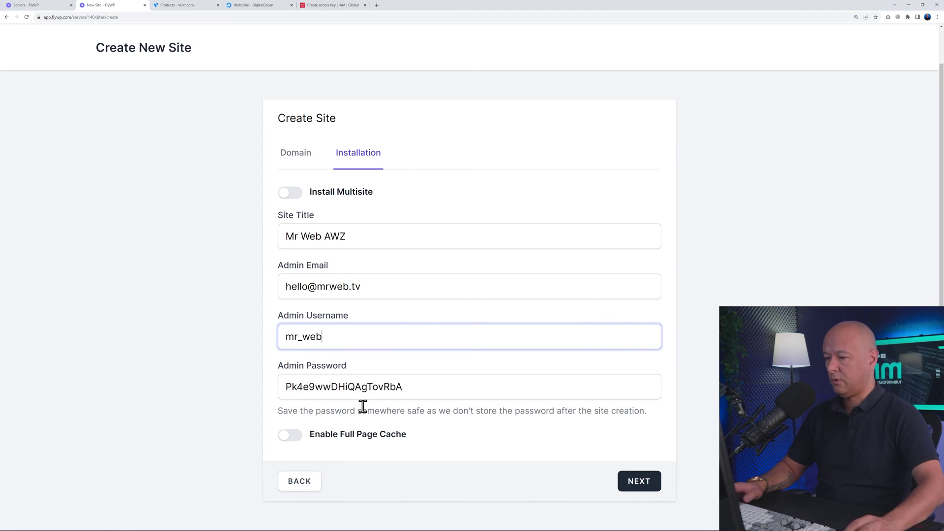
double_click(366, 391)
left_click(154, 343)
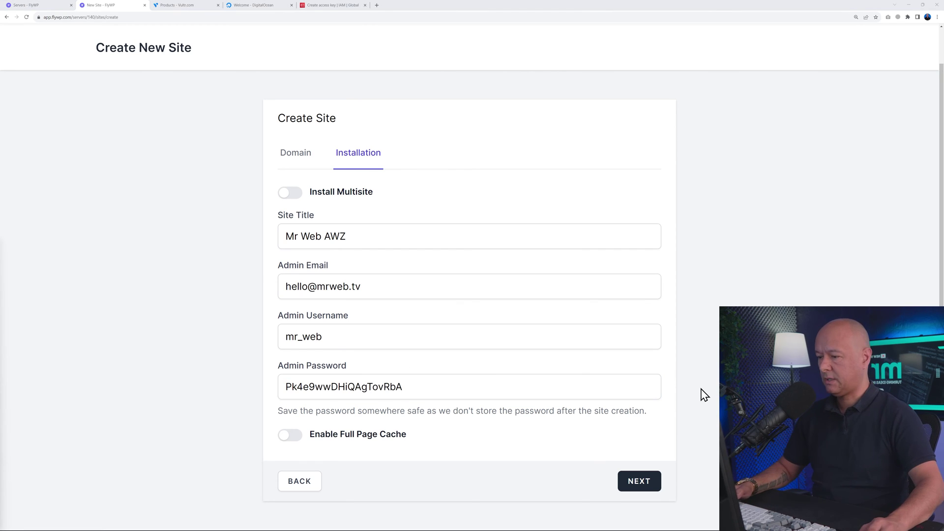
left_click(639, 482)
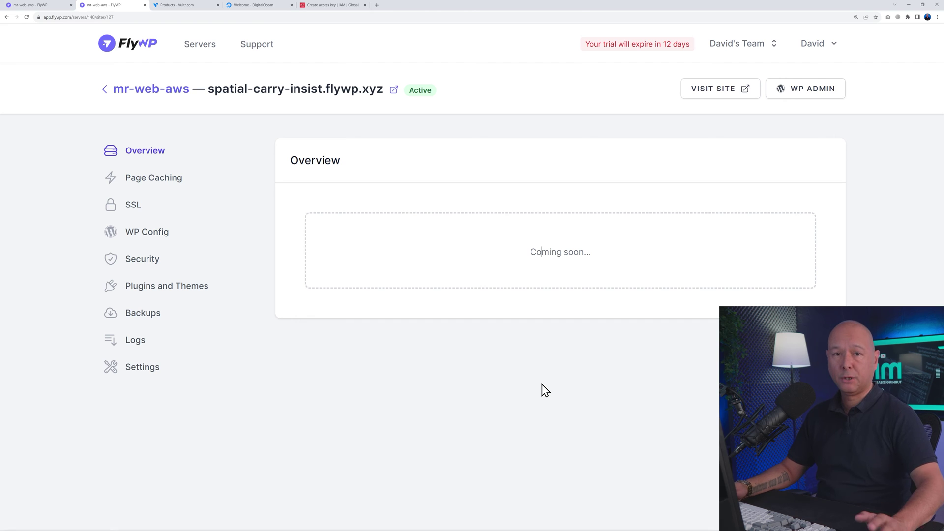
Step: Preview the live spatial-carry-insist.flywp.xyz homepage at 200% zoom, then return to FlyWP
left_click(726, 95)
key("ctrl+plus")
key("ctrl+plus")
key("ctrl+plus")
key("ctrl+plus")
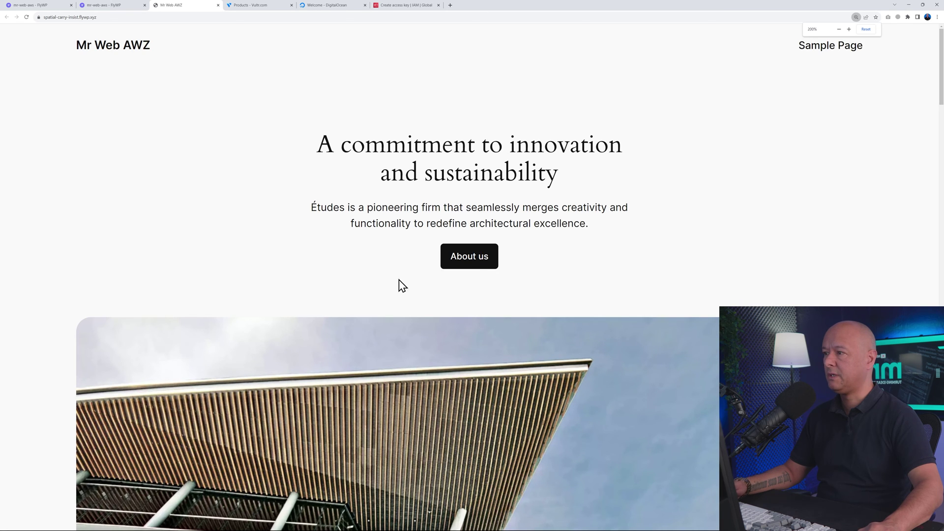
scroll(845, 285, "down", 2)
scroll(845, 286, "down", 10)
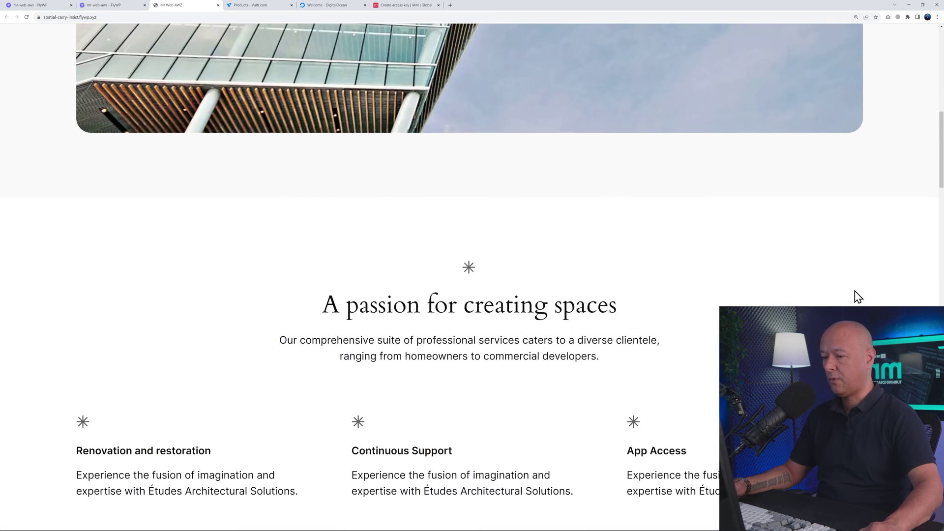
scroll(859, 301, "down", 5)
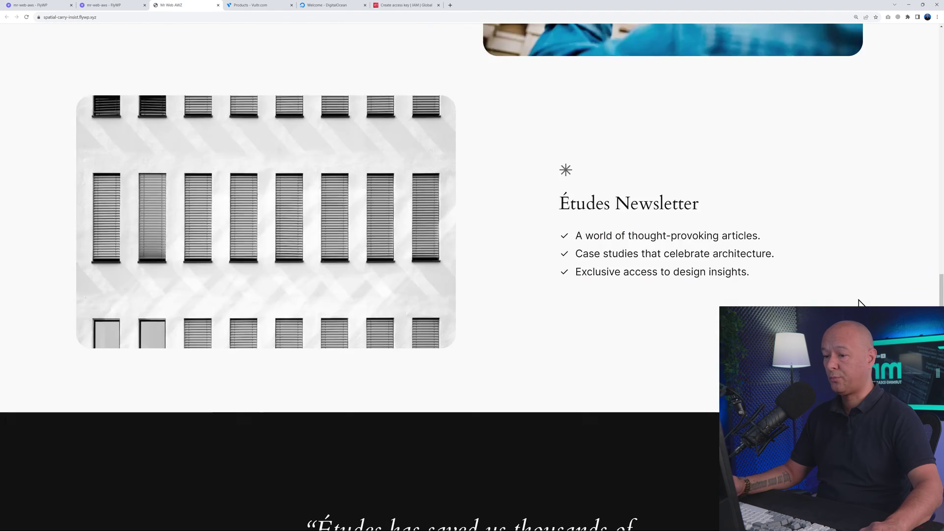
key("Home")
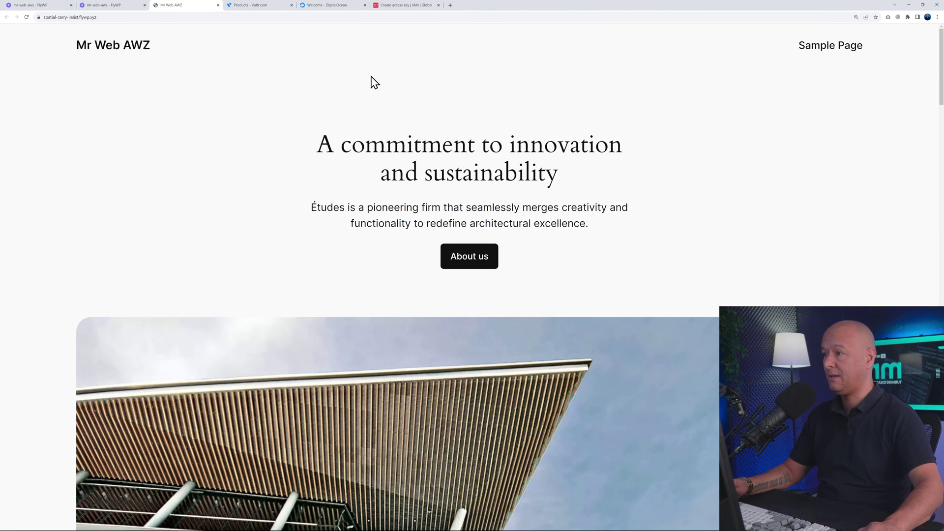
left_click(110, 5)
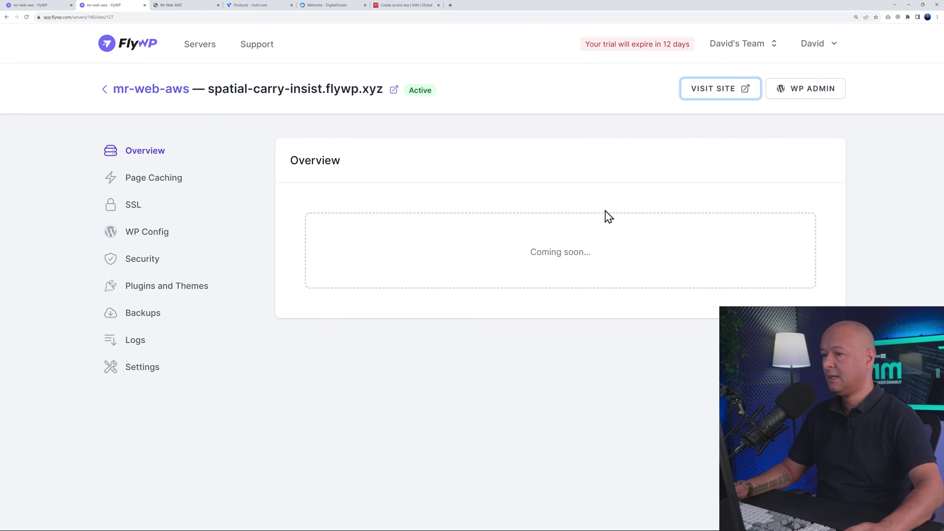
Step: Magic-login to the site's WordPress dashboard, then return to FlyWP's Page Caching settings
left_click(810, 94)
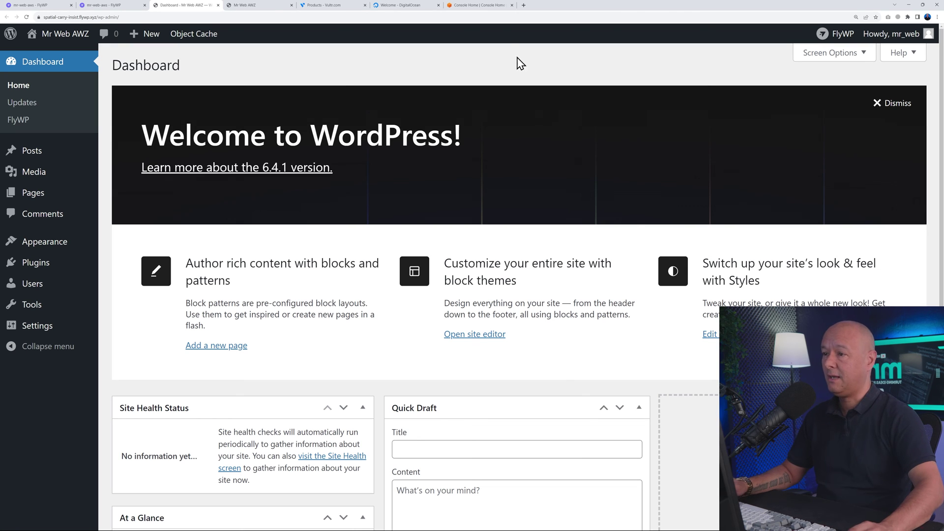
left_click(489, 6)
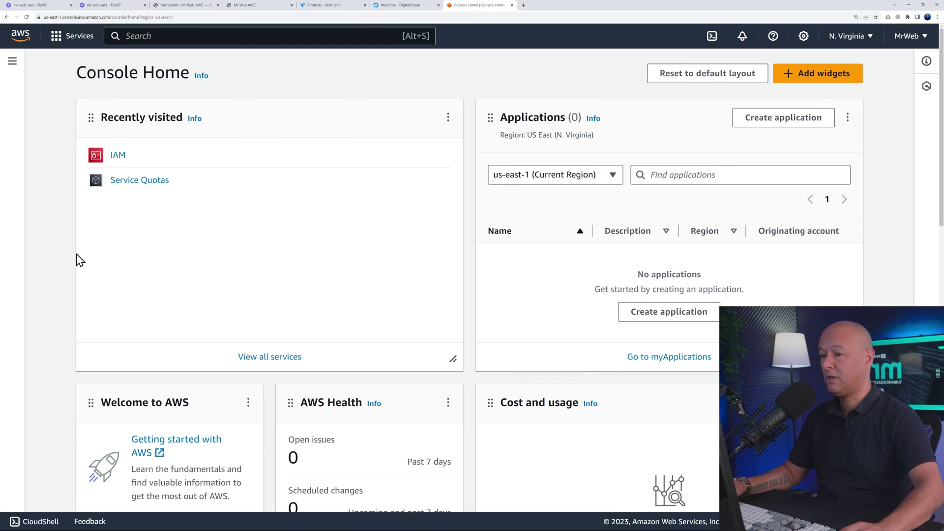
left_click(188, 6)
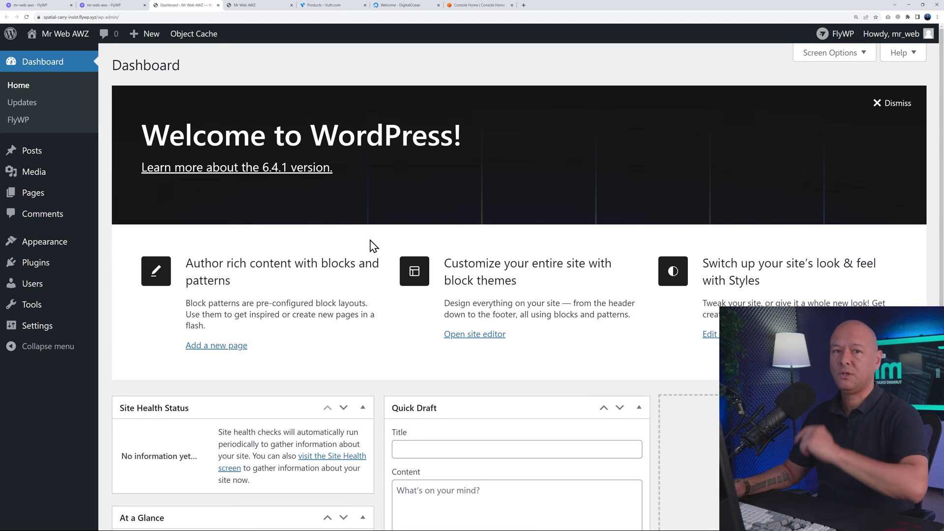
left_click(116, 5)
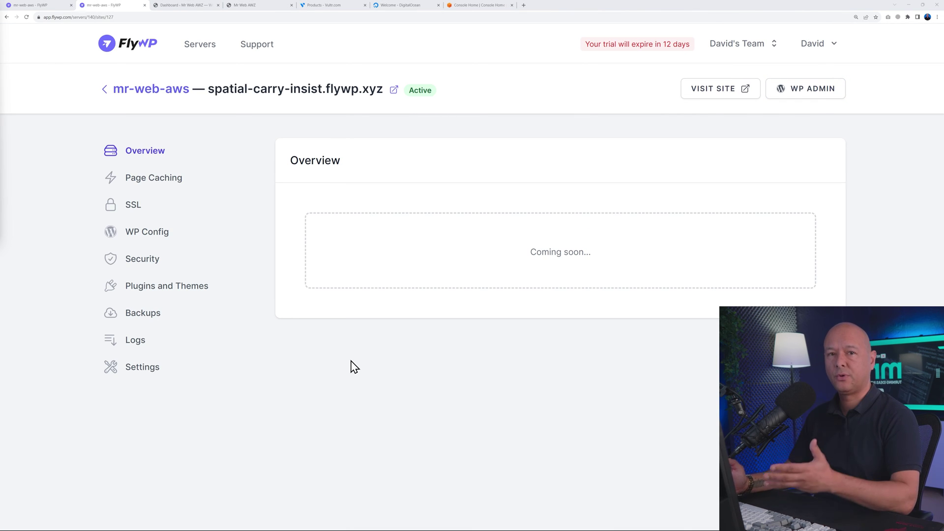
left_click(158, 186)
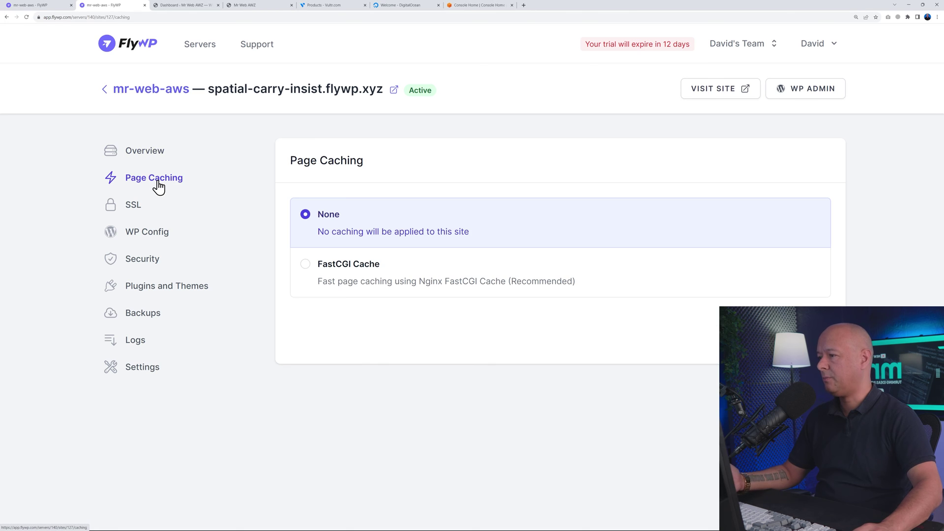
Step: Enable FastCGI page caching, check SSL, and open the WP Config Manager
left_click(340, 269)
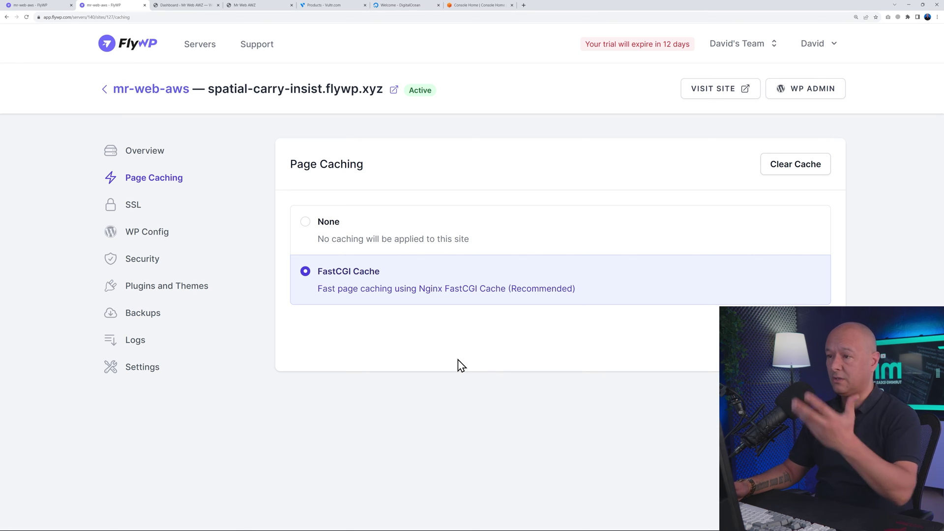
left_click(140, 215)
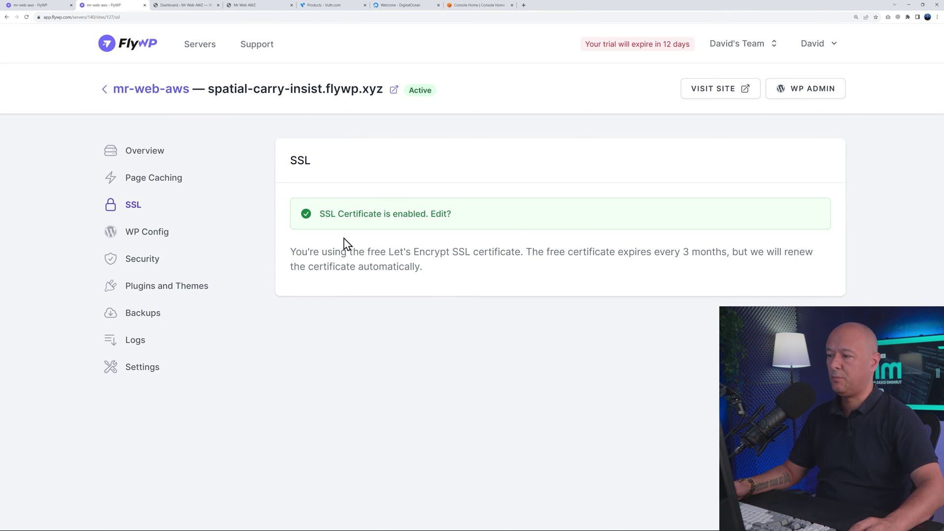
left_click(165, 241)
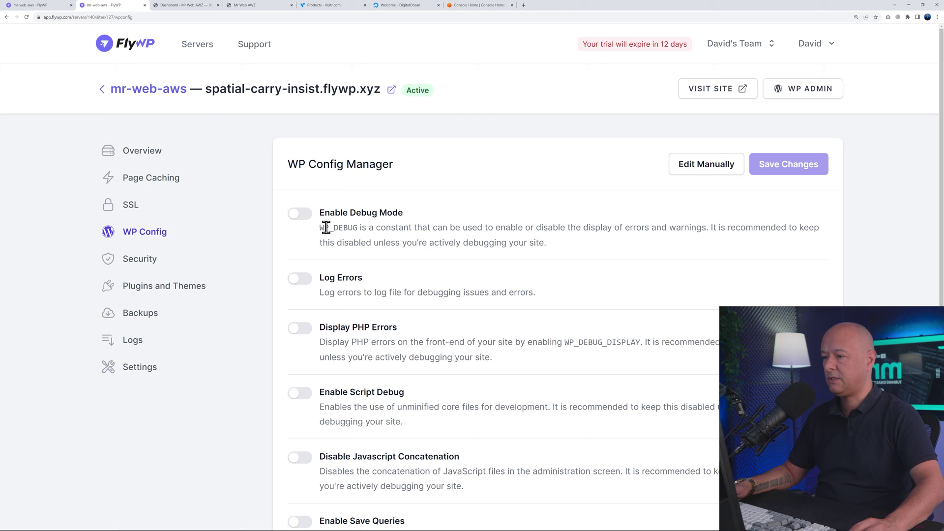
Step: Enable debug mode, error logging and PHP error display, saving the changes
left_click(300, 213)
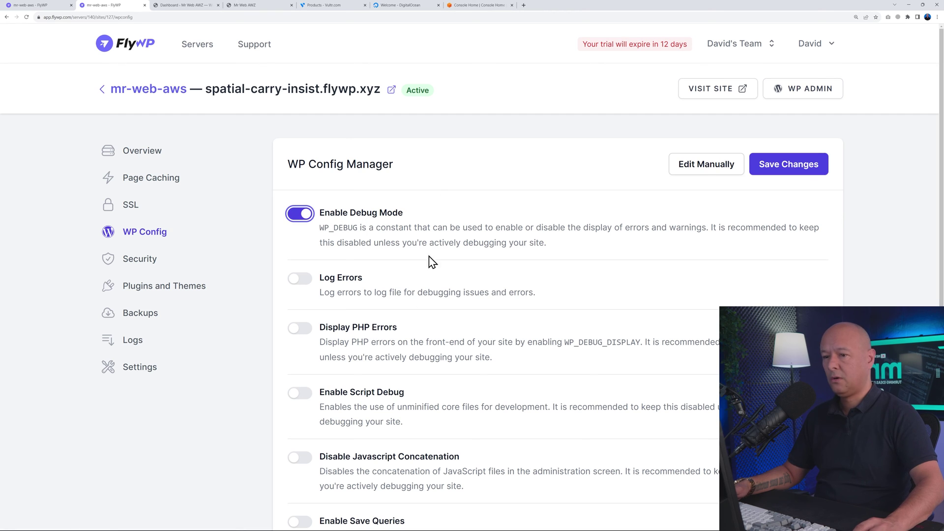
left_click(803, 168)
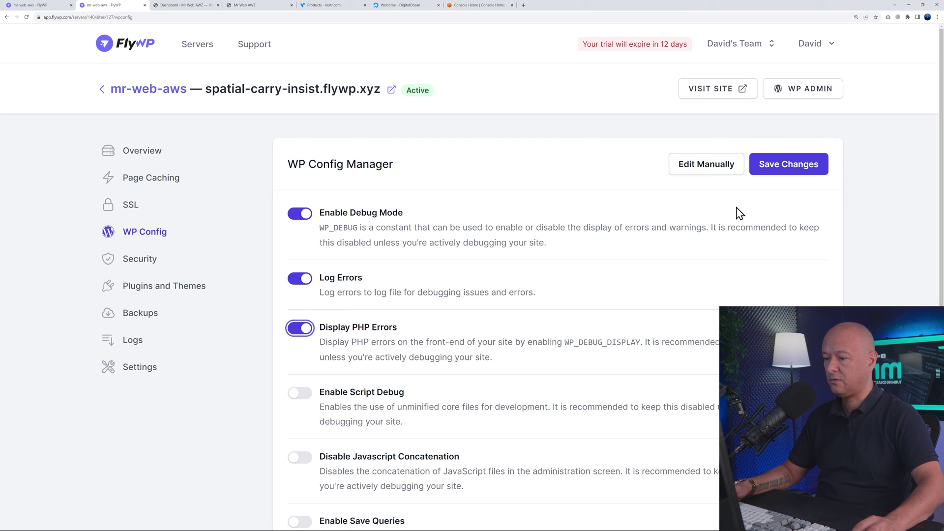
left_click(781, 171)
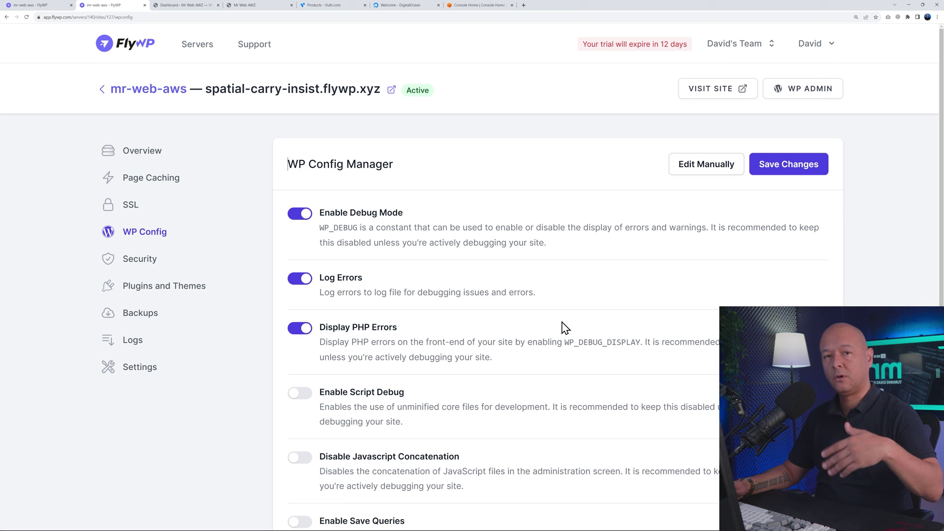
Step: Review the site's Security settings, then view its Plugins and Themes
left_click(136, 262)
scroll(347, 283, "down", 1)
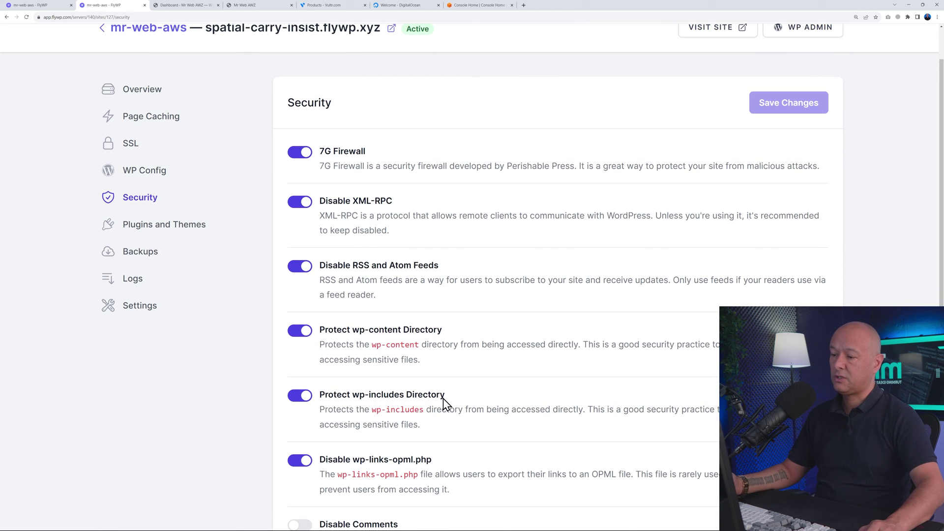
scroll(440, 418, "down", 8)
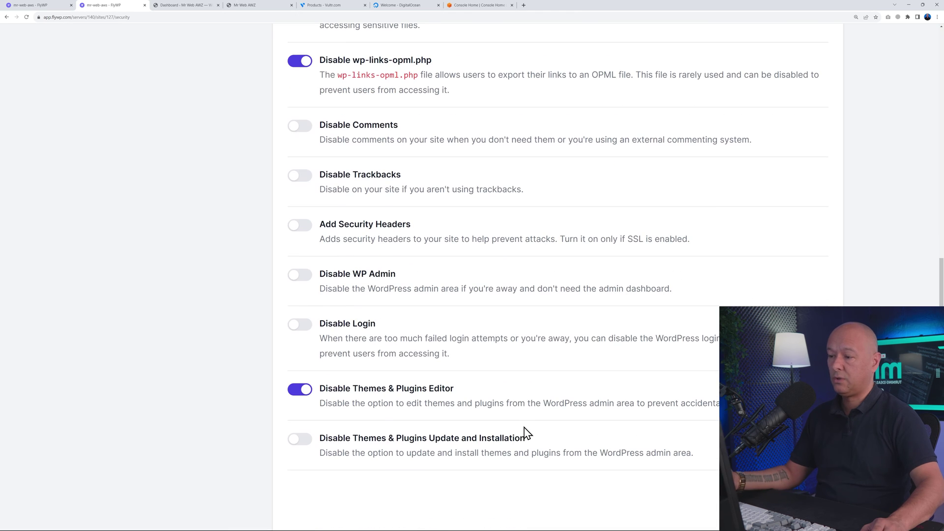
scroll(525, 432, "up", 8)
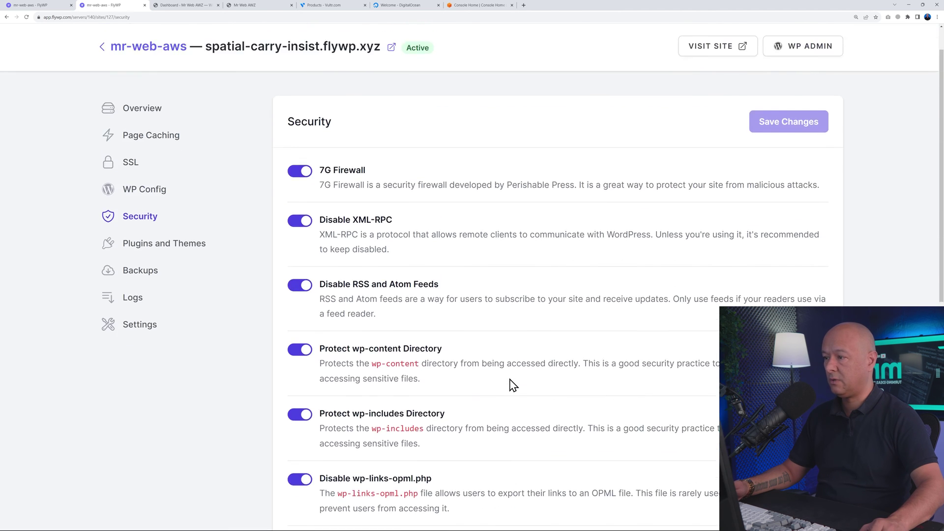
left_click(168, 291)
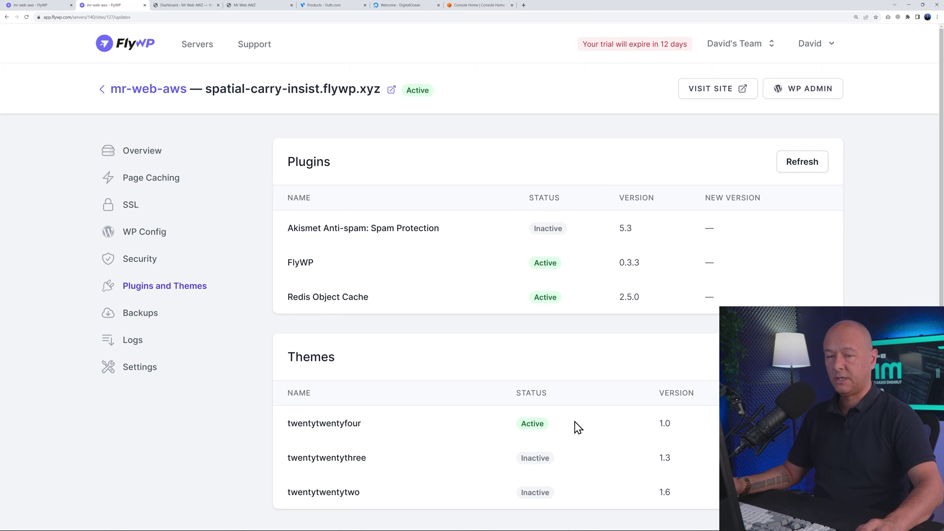
Step: Open the backup provider form from Backups, then cancel without adding one
left_click(141, 317)
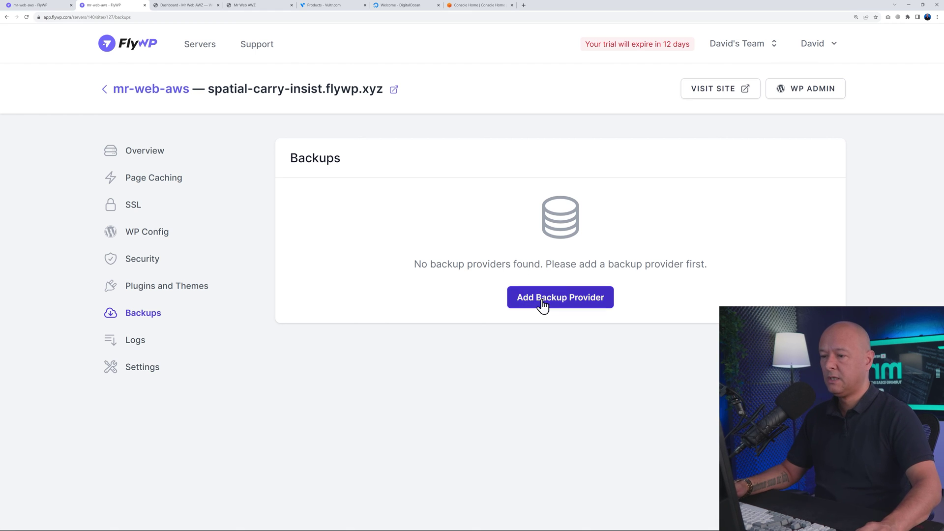
left_click(557, 308)
left_click(769, 159)
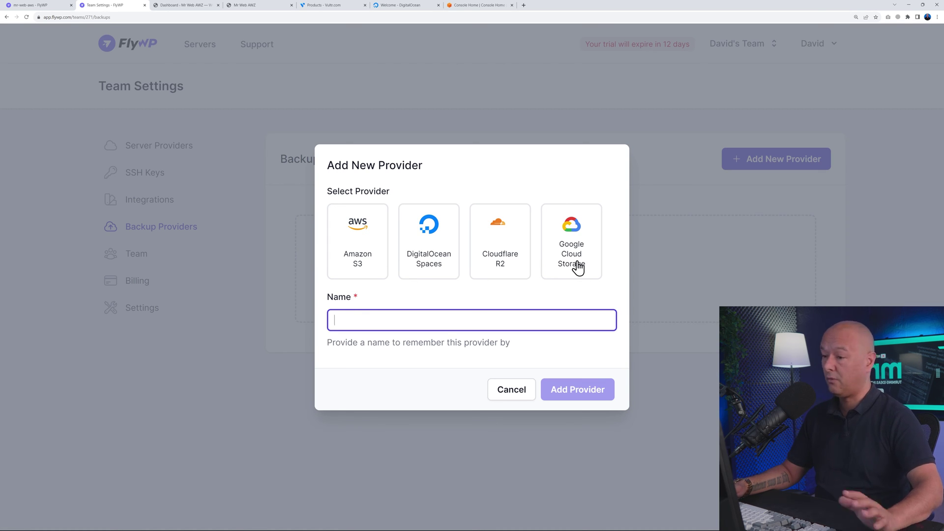
left_click(520, 390)
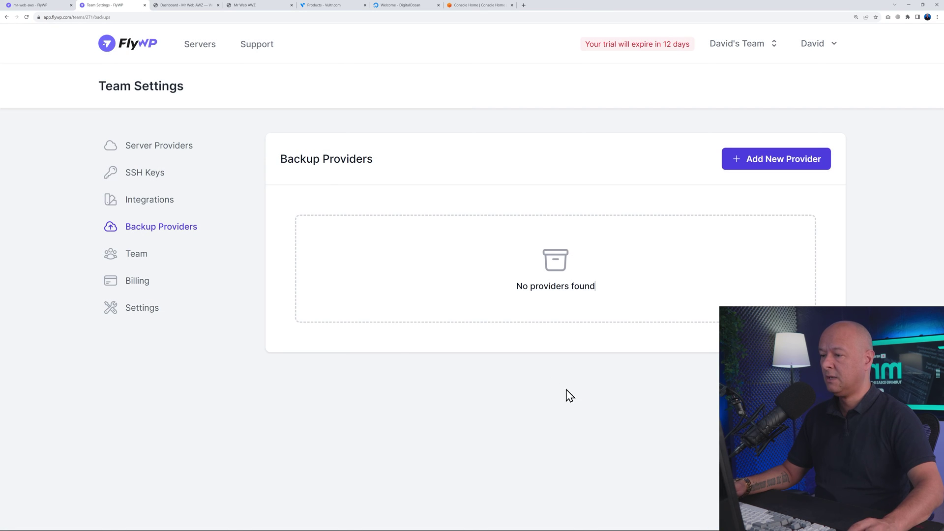
left_click(7, 17)
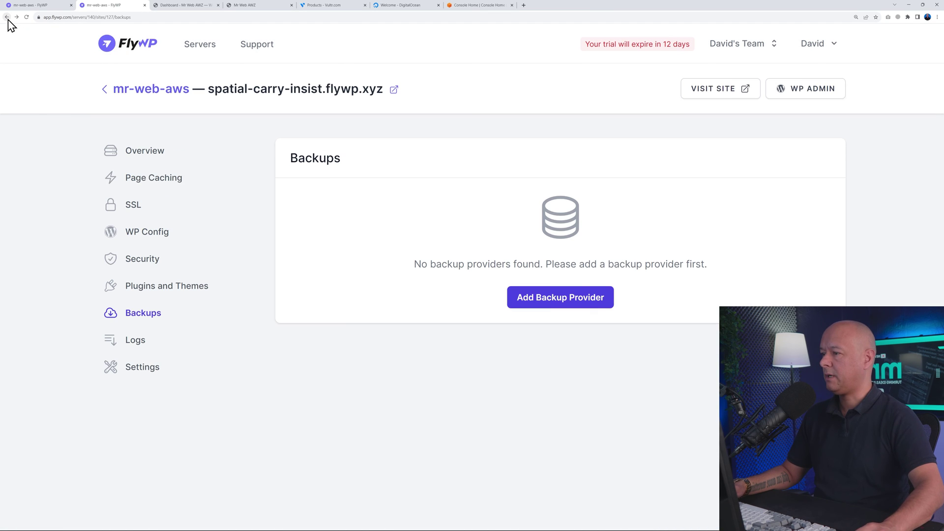
Step: Check the site's empty log file, then open the site Settings page
left_click(137, 342)
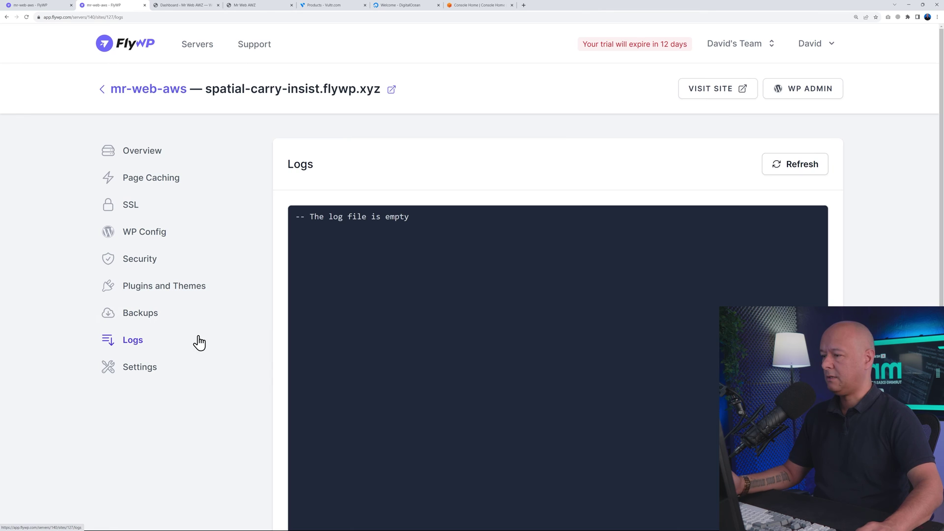
scroll(442, 369, "down", 1)
scroll(442, 368, "up", 1)
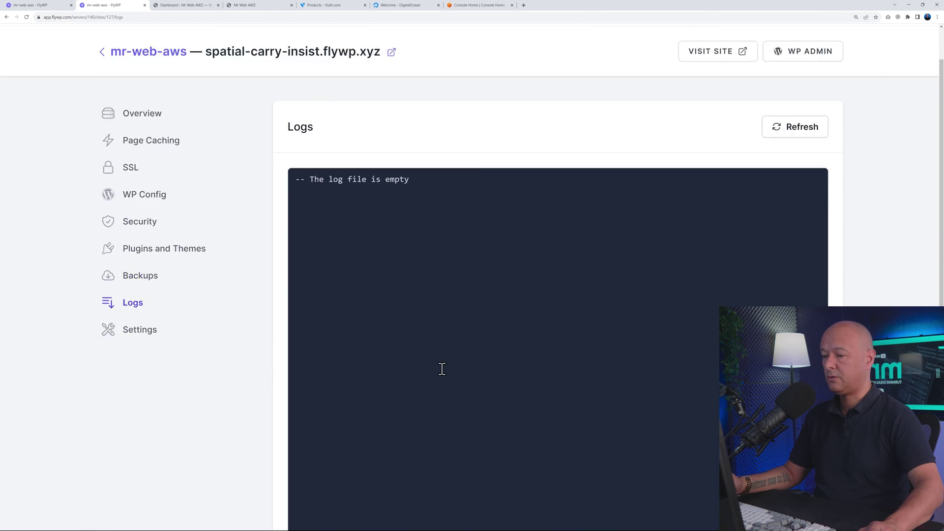
scroll(441, 369, "down", 1)
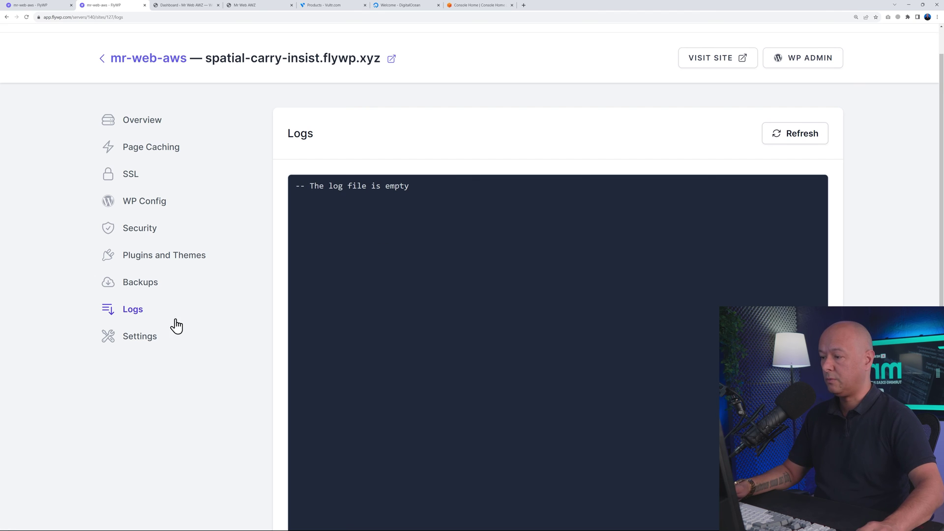
left_click(143, 344)
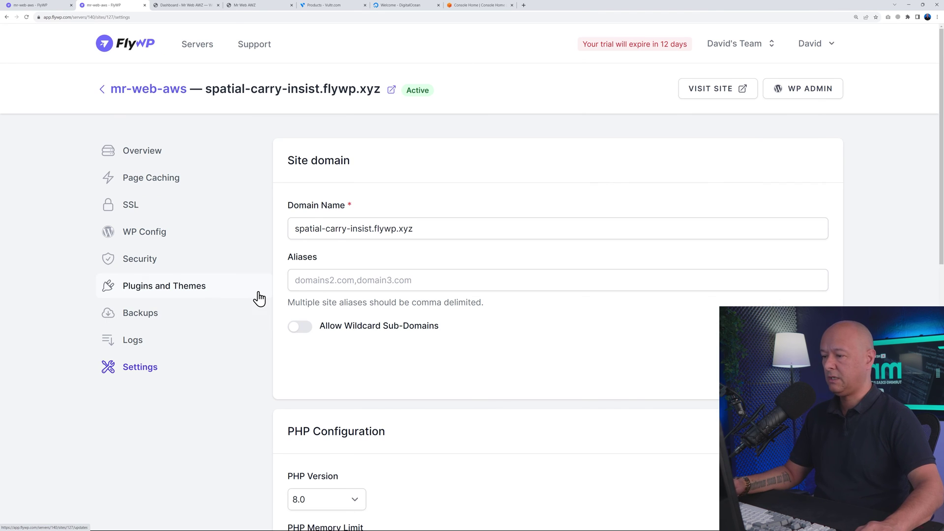
Step: Scroll through the domain, PHP, maintenance, clone and delete settings, then open Create Team
scroll(523, 343, "down", 6)
scroll(464, 342, "down", 5)
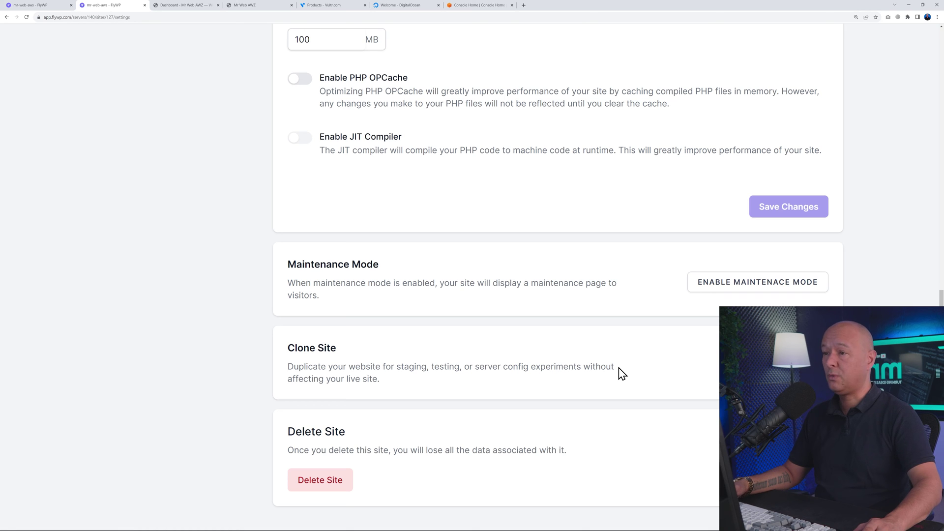
scroll(622, 374, "up", 10)
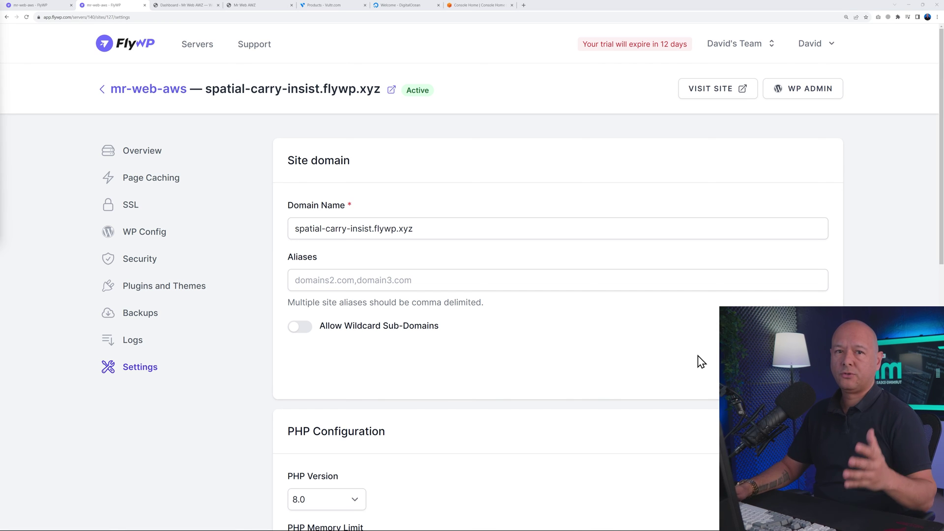
left_click(771, 46)
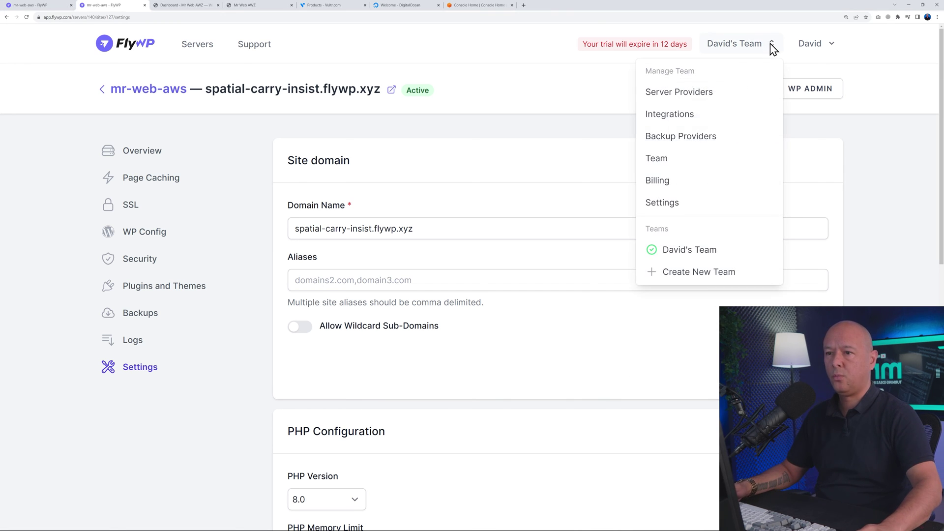
left_click(685, 280)
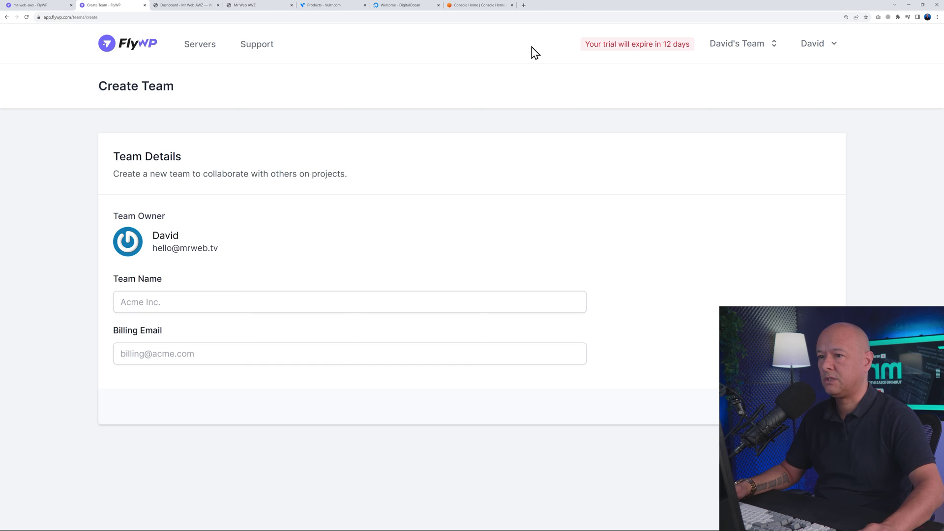
Step: Open Billing pricing plans from the trial banner and show yearly prices ($90, $190, $390)
left_click(655, 49)
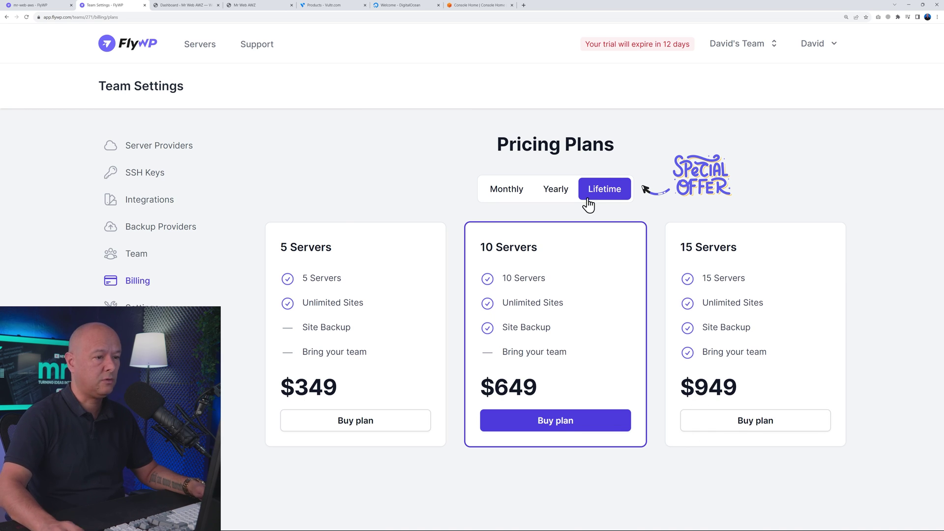
left_click(560, 197)
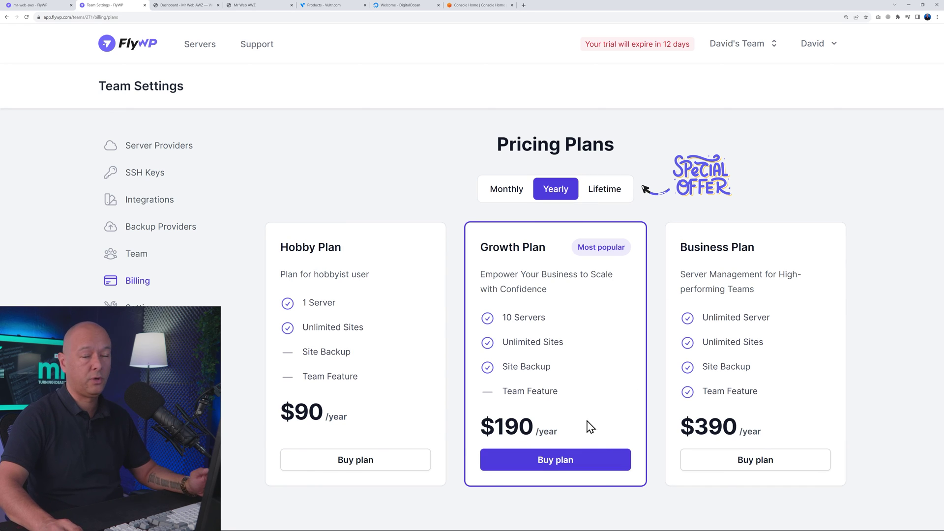
left_click(518, 194)
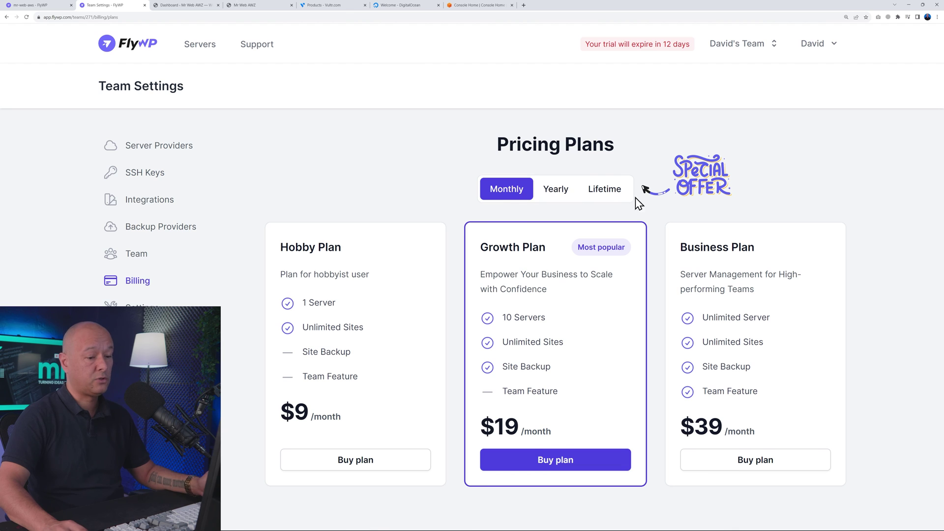
left_click(618, 198)
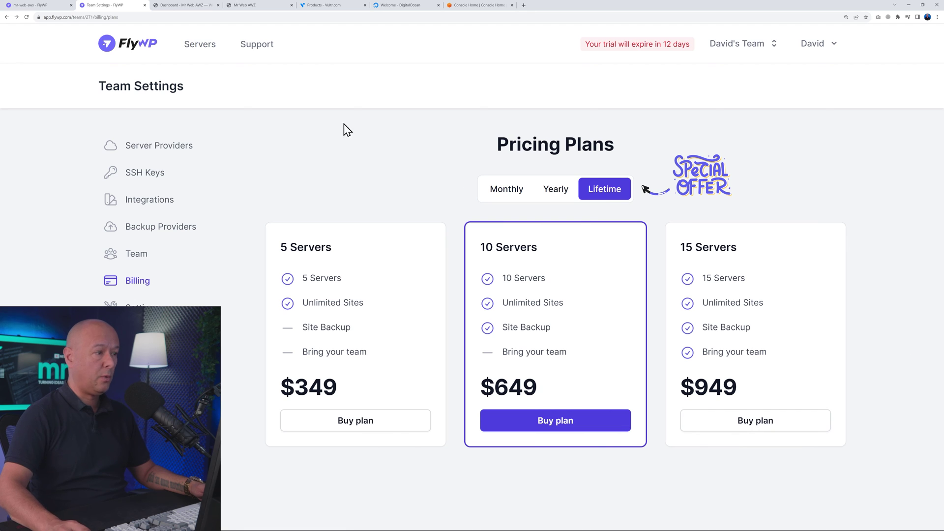
left_click(206, 45)
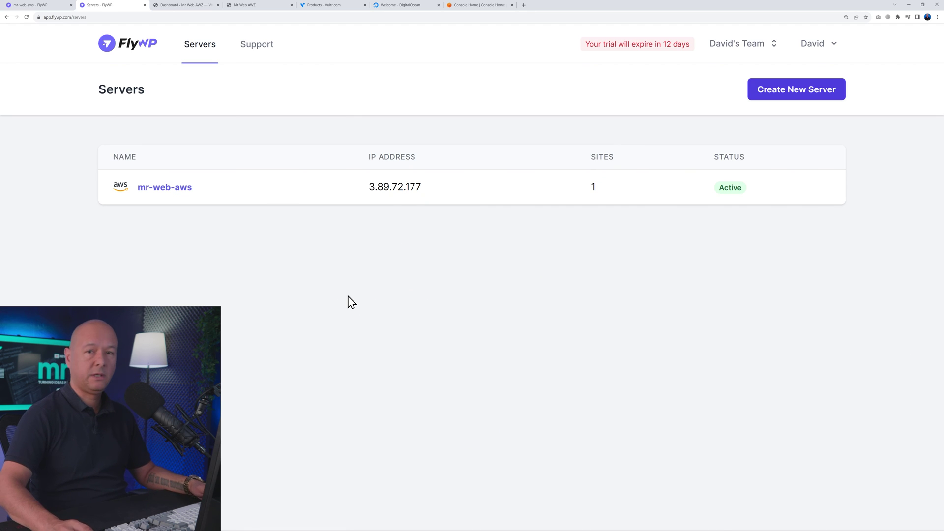